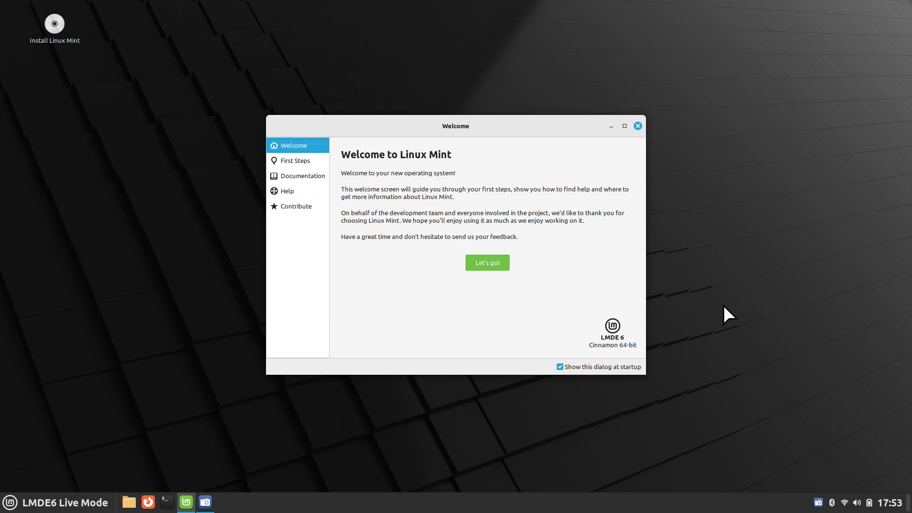
# - Close the Linux Mint Welcome window to reveal the live desktop
pyautogui.click(638, 127)
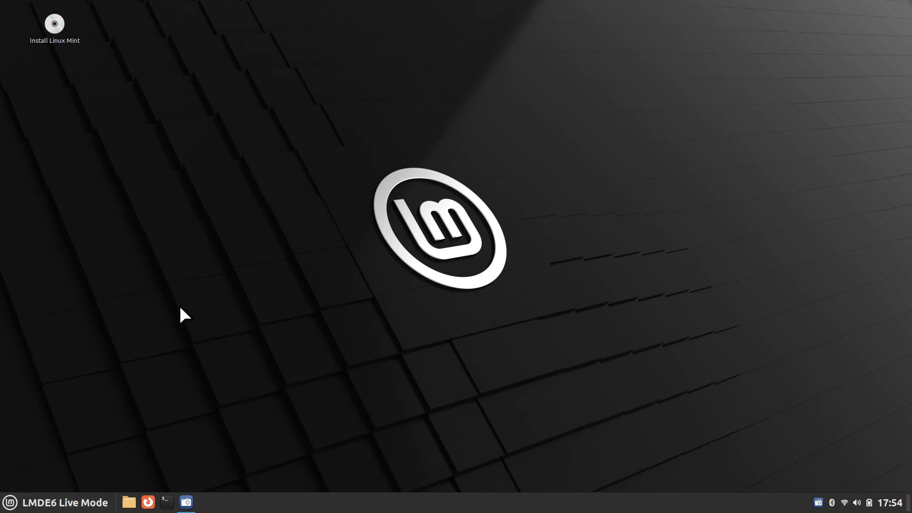
# - Search 'gp' in the Cinnamon Menu and launch GParted
pyautogui.click(60, 503)
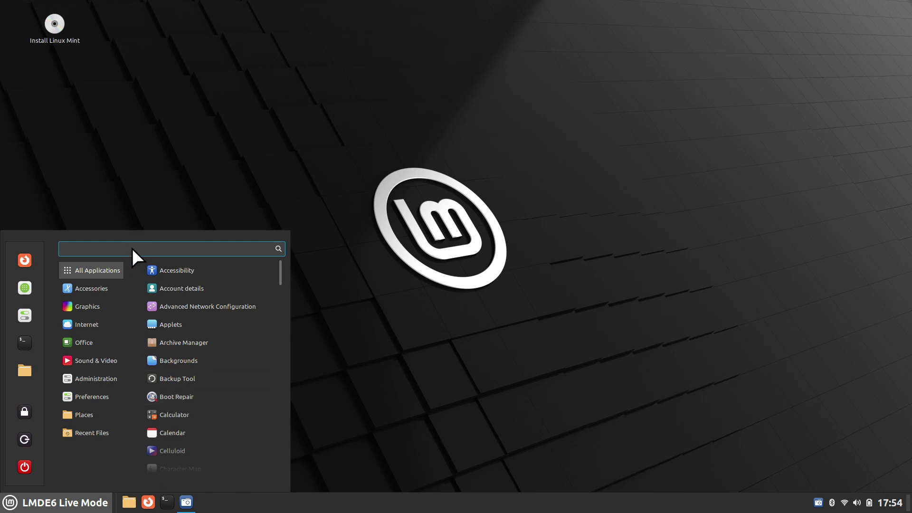
pyautogui.write('gp')
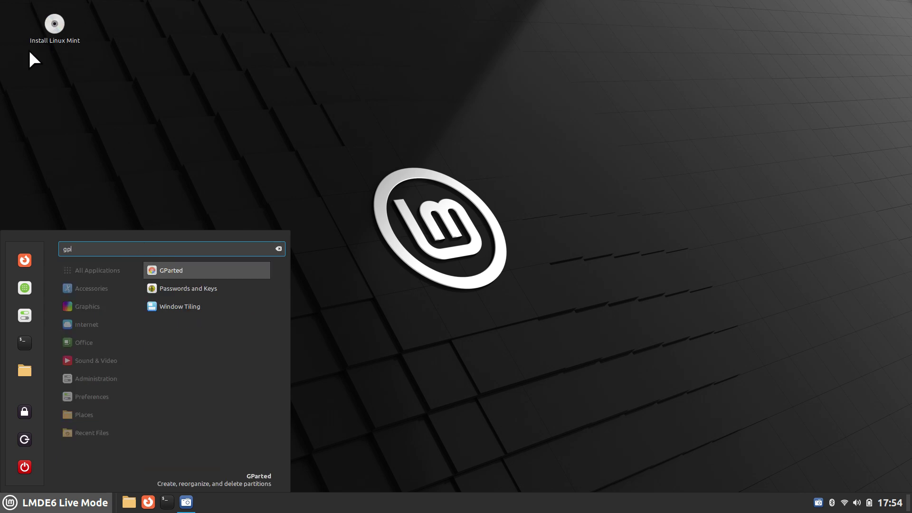
pyautogui.click(177, 270)
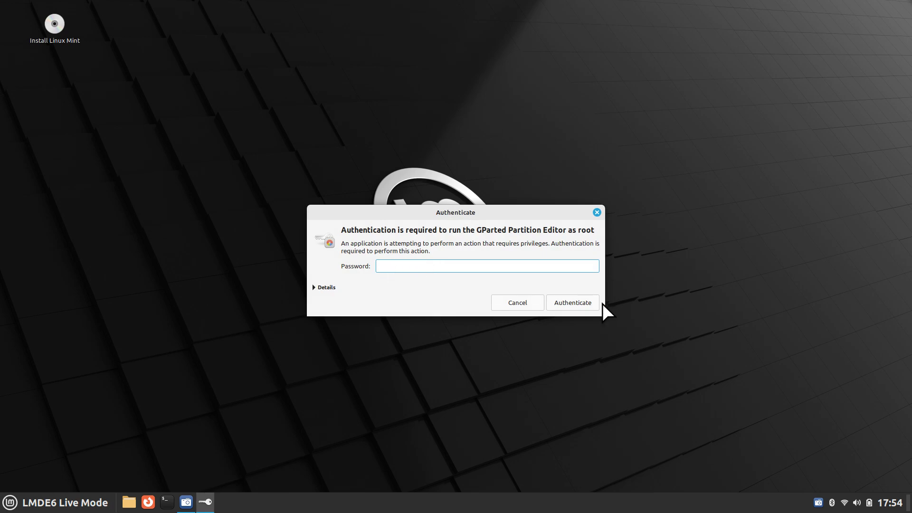
# - Authenticate as root, compare disks /dev/sda and /dev/sdb, and settle on /dev/sda
pyautogui.click(579, 304)
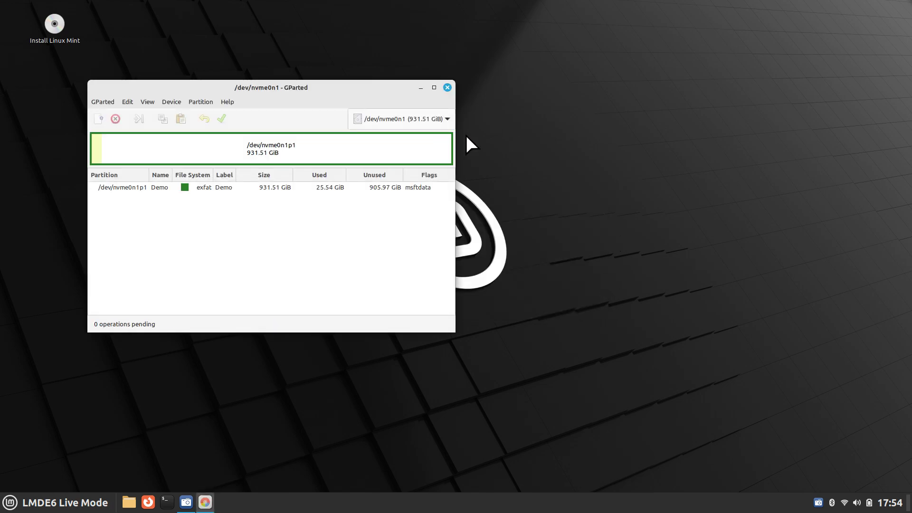
pyautogui.click(417, 124)
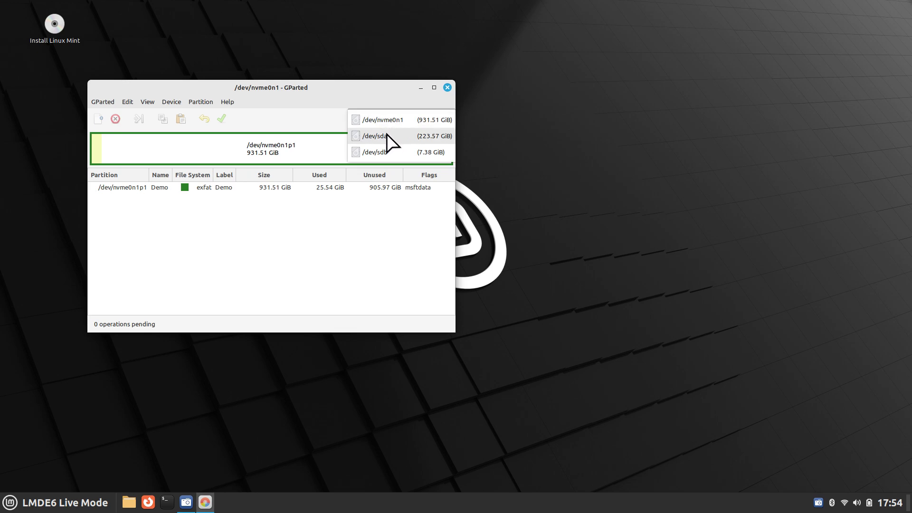
pyautogui.click(387, 137)
pyautogui.click(397, 119)
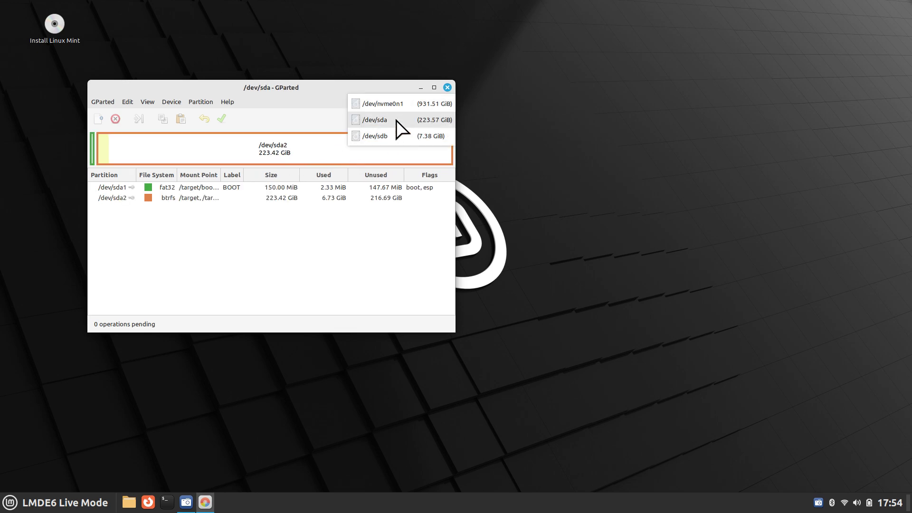
pyautogui.click(399, 138)
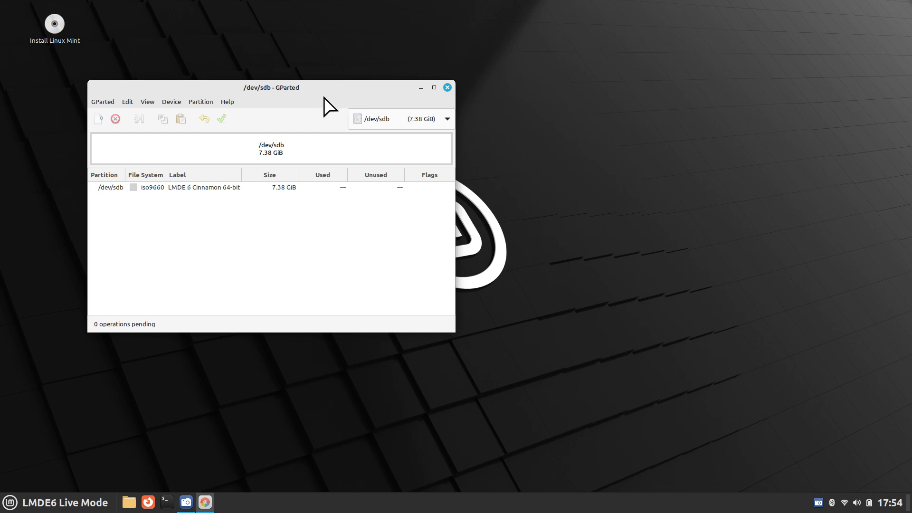
pyautogui.moveTo(323, 91); pyautogui.dragTo(439, 102)
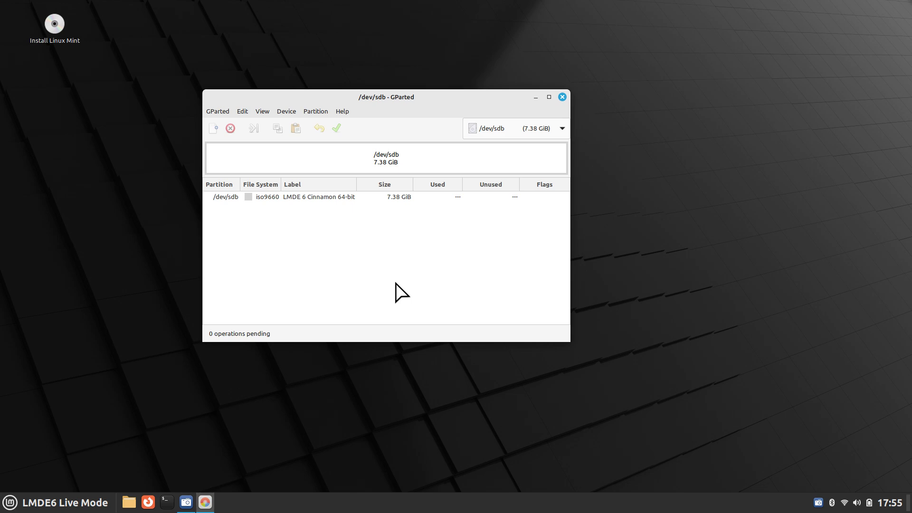
pyautogui.click(543, 129)
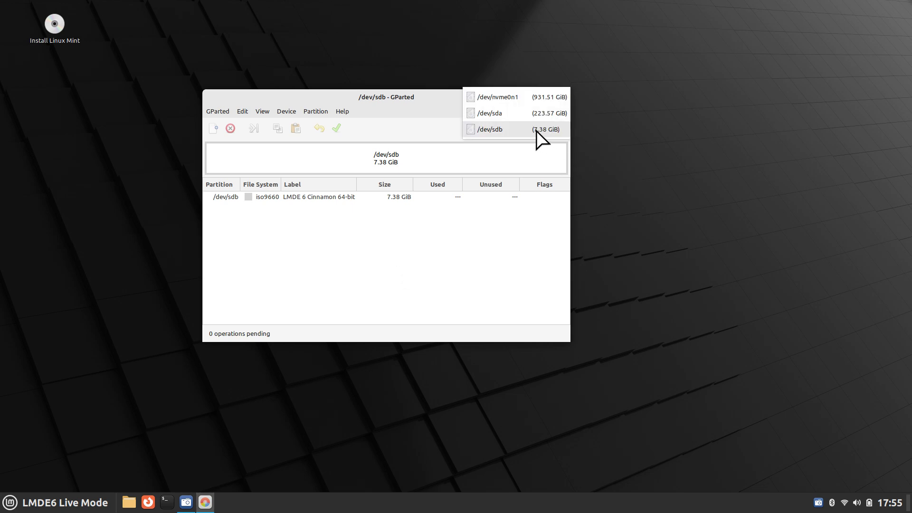
pyautogui.click(518, 115)
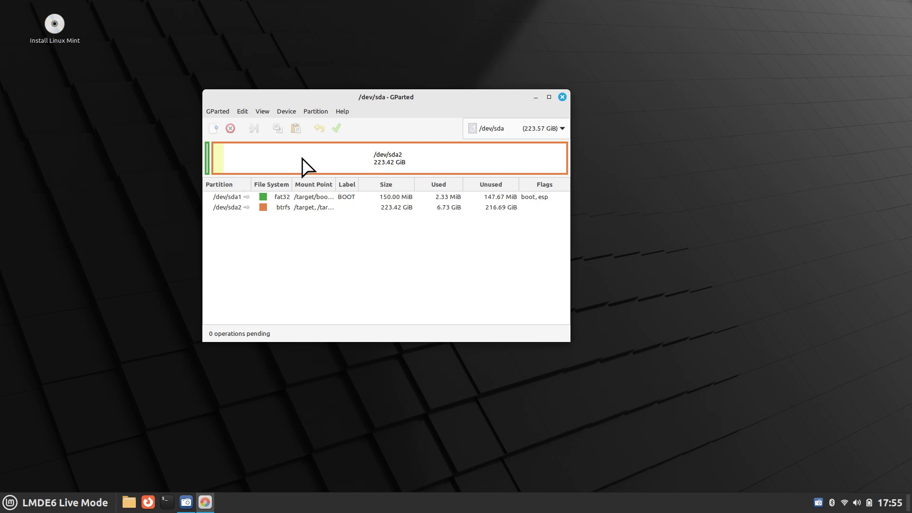
# - Unmount /dev/sda1 and try unmounting /dev/sda2, dismissing the failure message
pyautogui.click(207, 161)
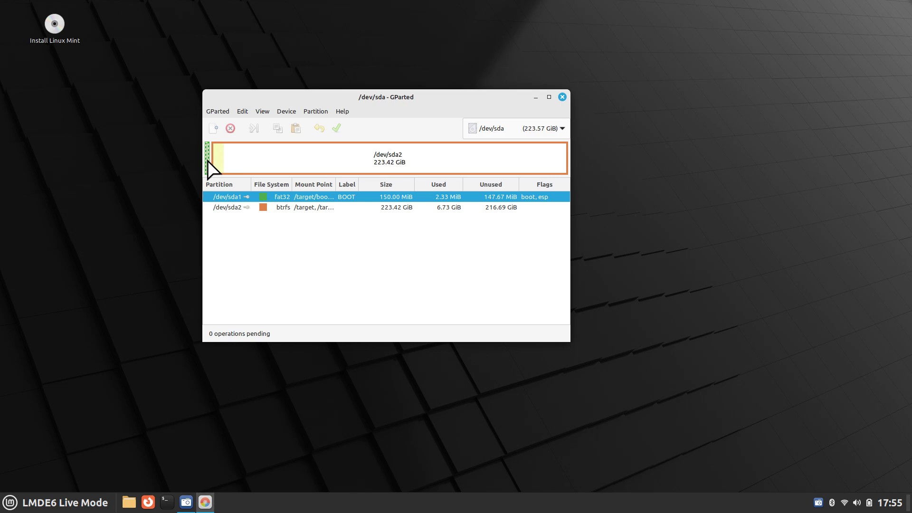
pyautogui.rightClick(208, 160)
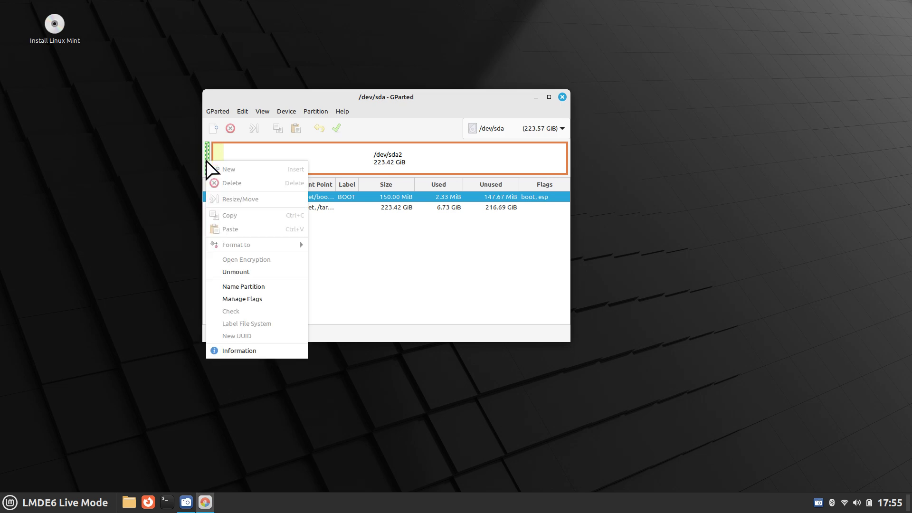
pyautogui.click(262, 274)
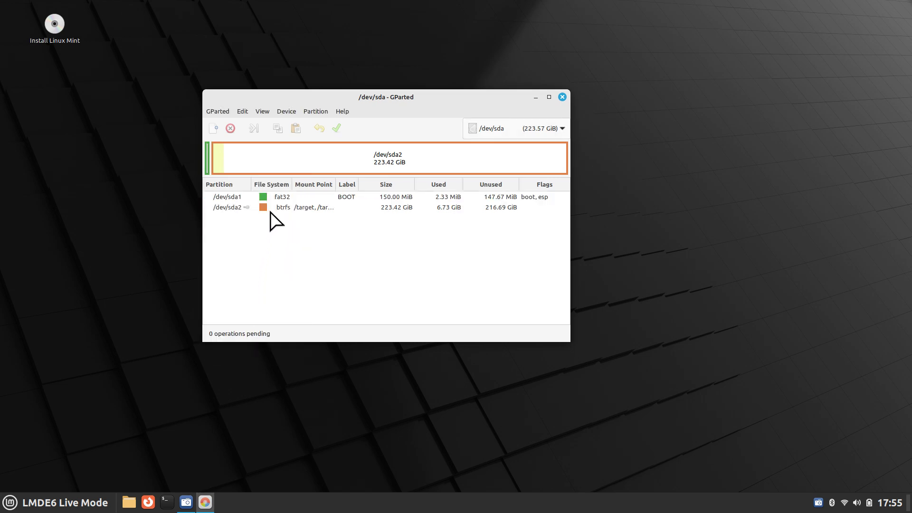
pyautogui.click(283, 159)
pyautogui.rightClick(283, 159)
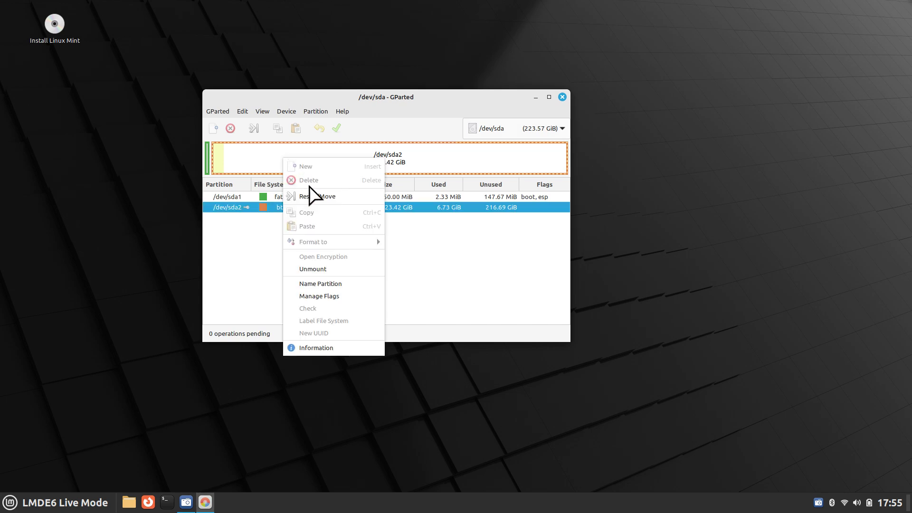
pyautogui.click(331, 270)
pyautogui.click(356, 265)
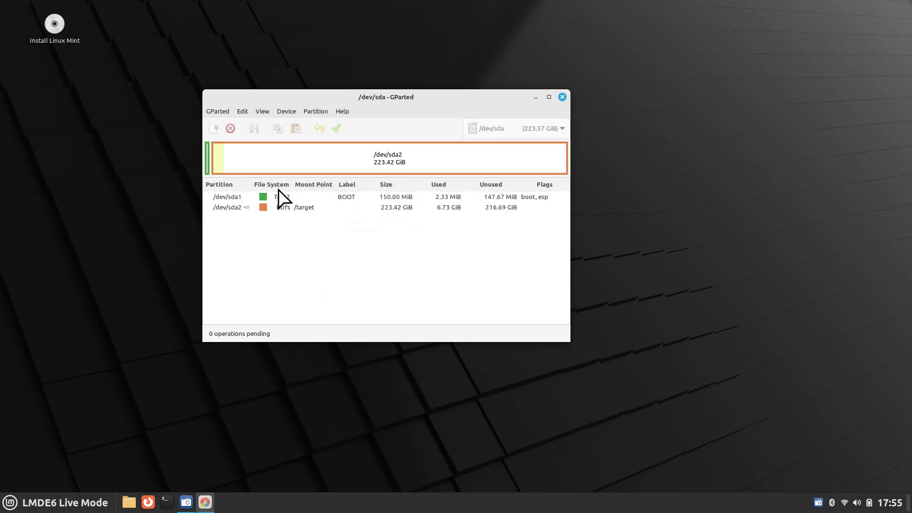
# - Unmount /dev/sda2, delete both partitions, and apply the deletions
pyautogui.click(207, 161)
pyautogui.click(231, 129)
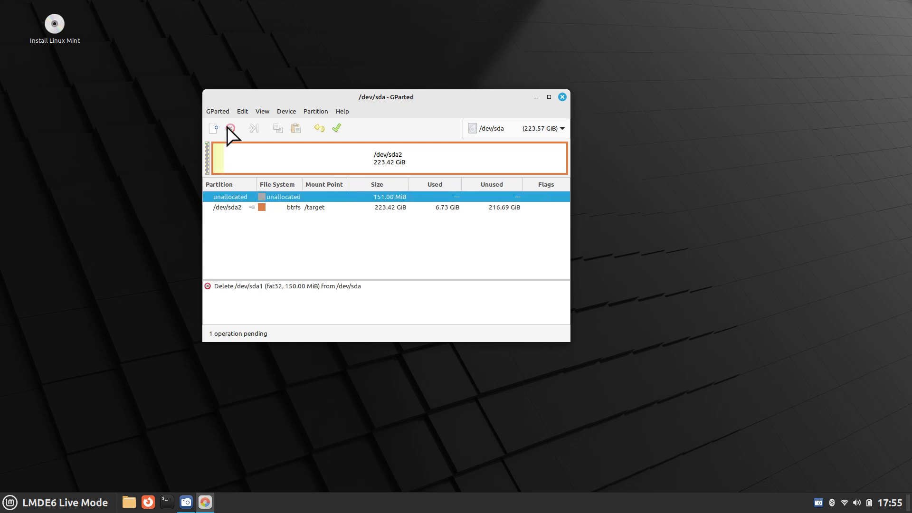
pyautogui.rightClick(277, 158)
pyautogui.click(337, 269)
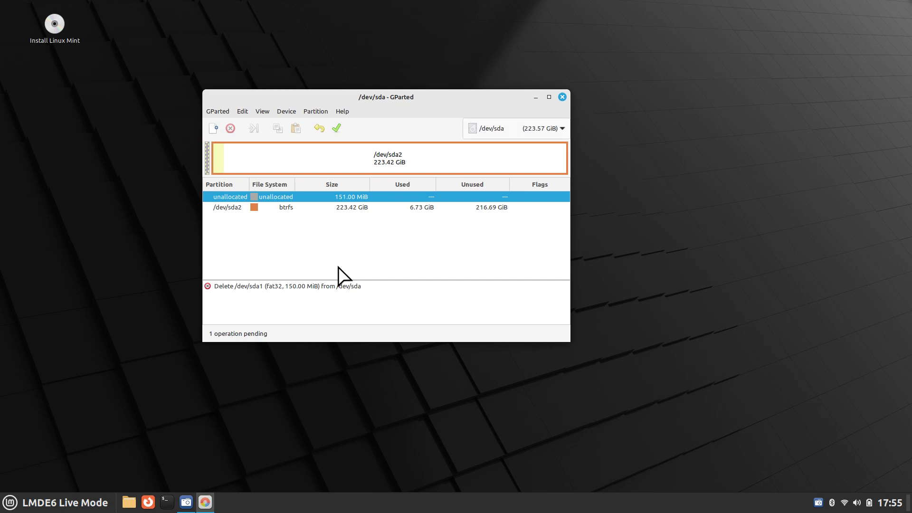
pyautogui.rightClick(292, 155)
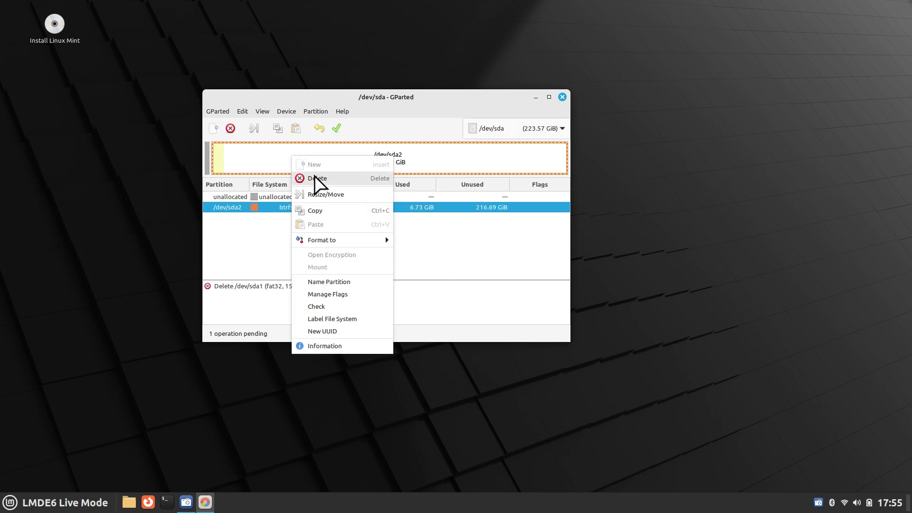
pyautogui.click(315, 178)
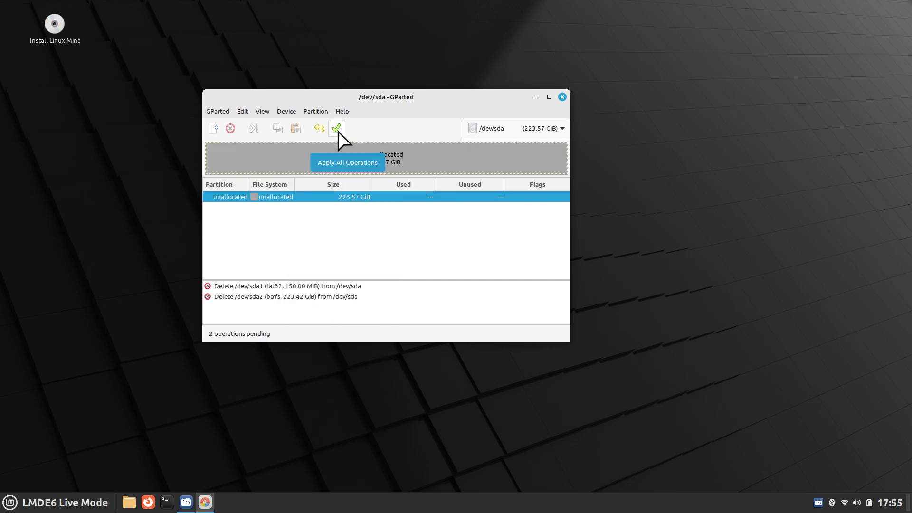
pyautogui.click(337, 129)
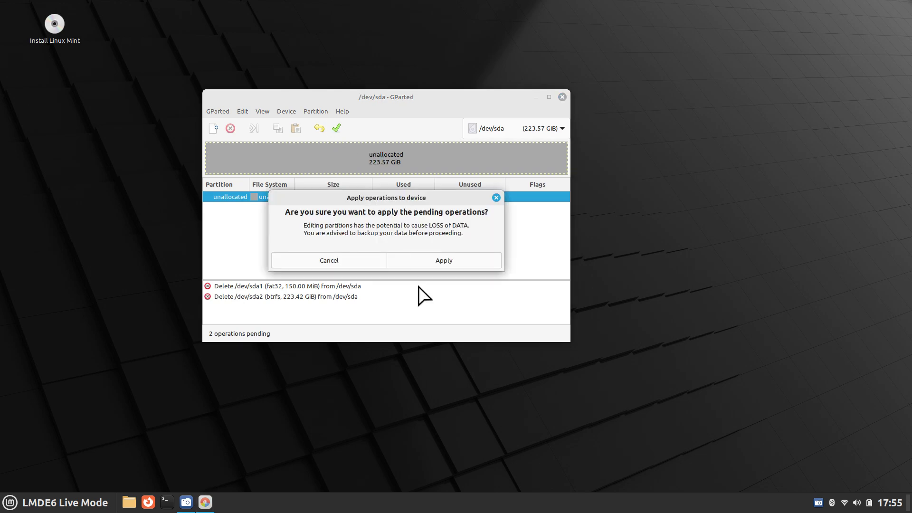
pyautogui.click(436, 261)
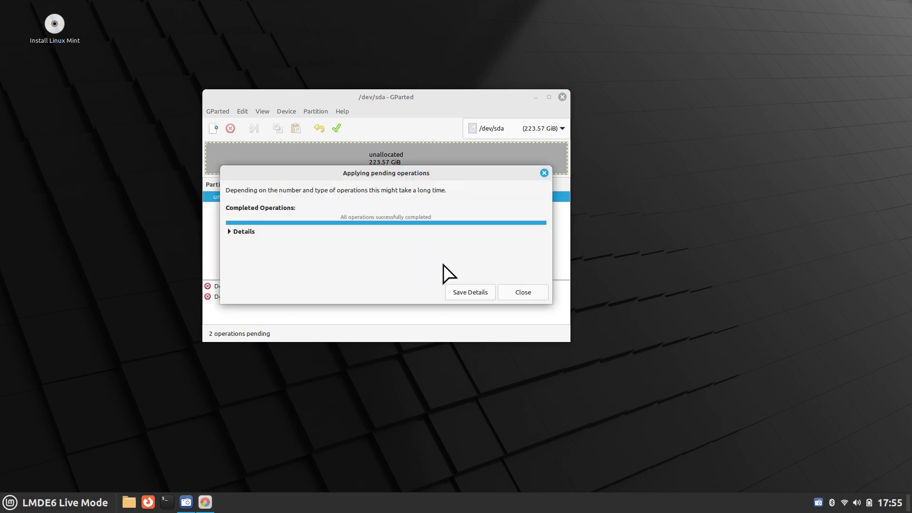
pyautogui.click(521, 292)
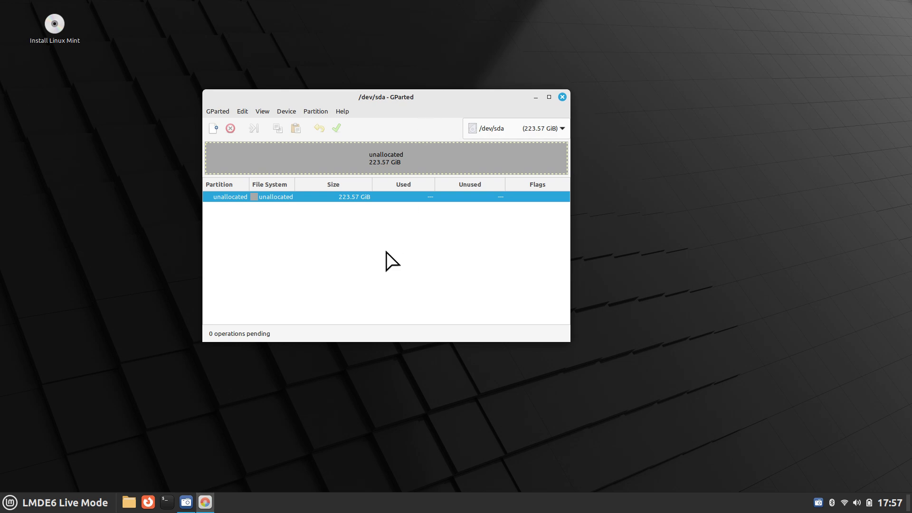
# - Queue a new 150 MiB fat32 partition labelled boot in the unallocated space
pyautogui.click(316, 113)
pyautogui.click(317, 129)
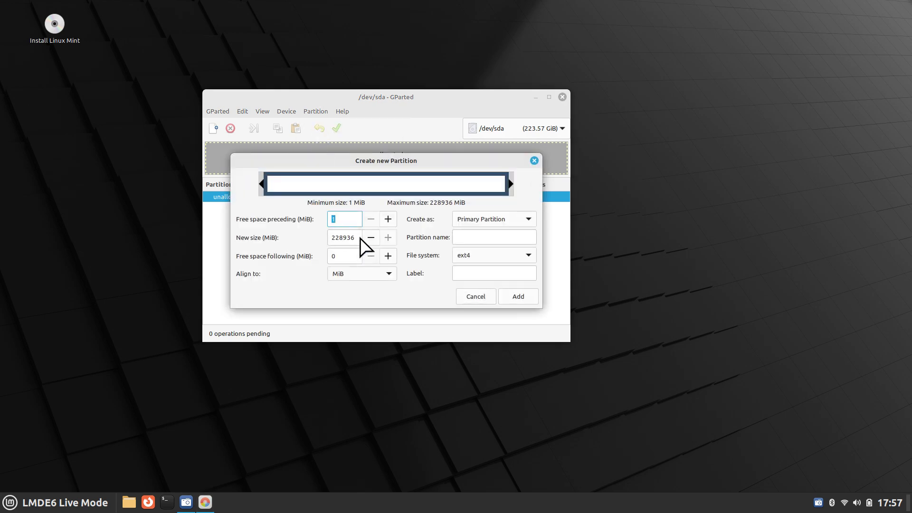
pyautogui.press('Tab')
pyautogui.write('150')
pyautogui.click(477, 258)
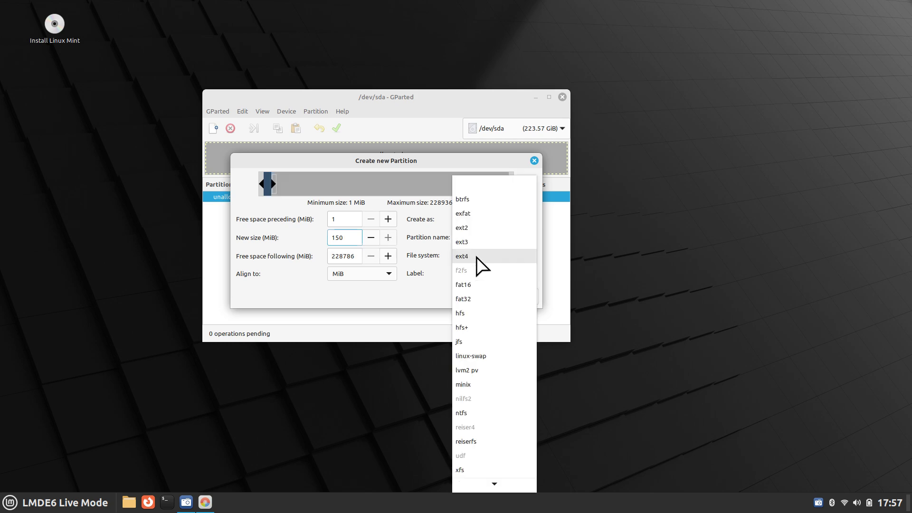
pyautogui.click(474, 310)
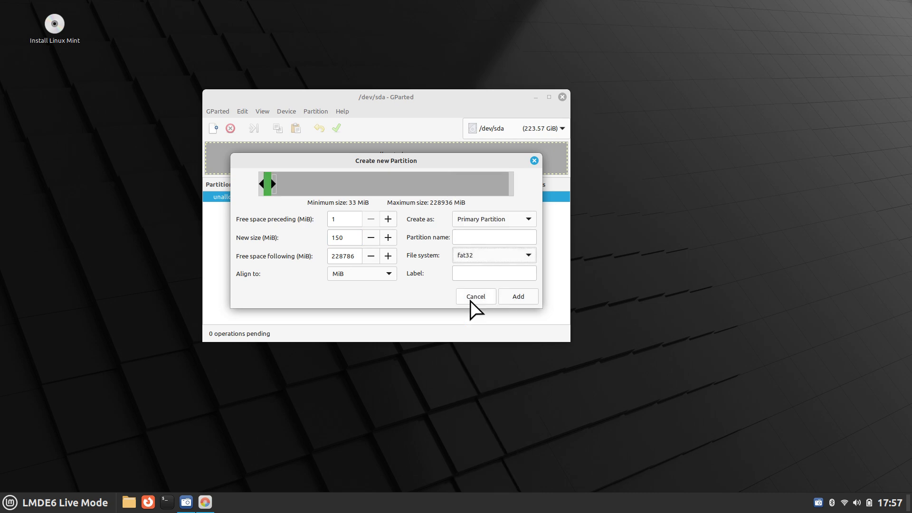
pyautogui.click(464, 272)
pyautogui.write('boot')
pyautogui.click(517, 297)
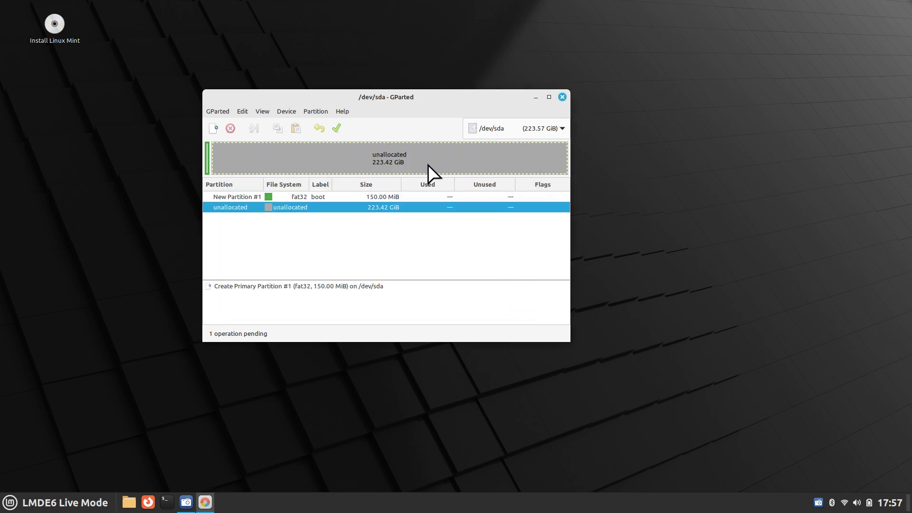
# - Apply the pending fat32 partition to /dev/sda and dismiss the report
pyautogui.click(339, 130)
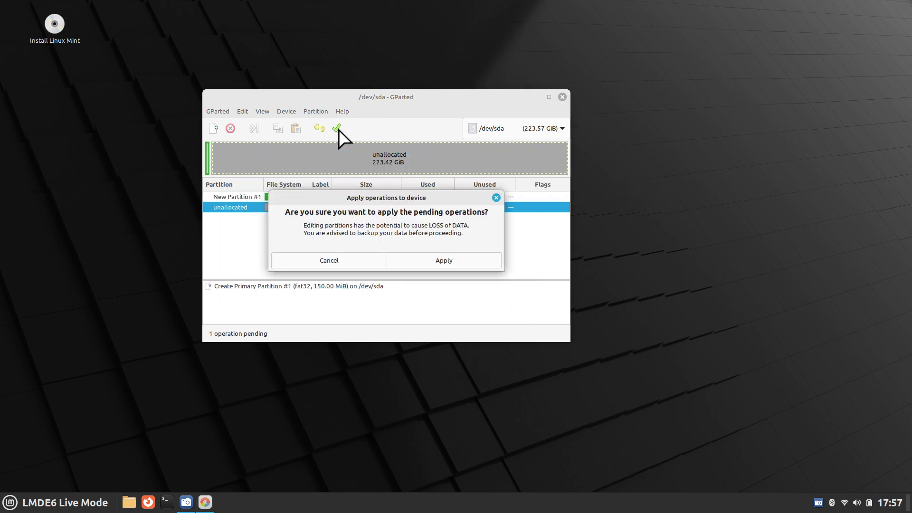
pyautogui.click(429, 262)
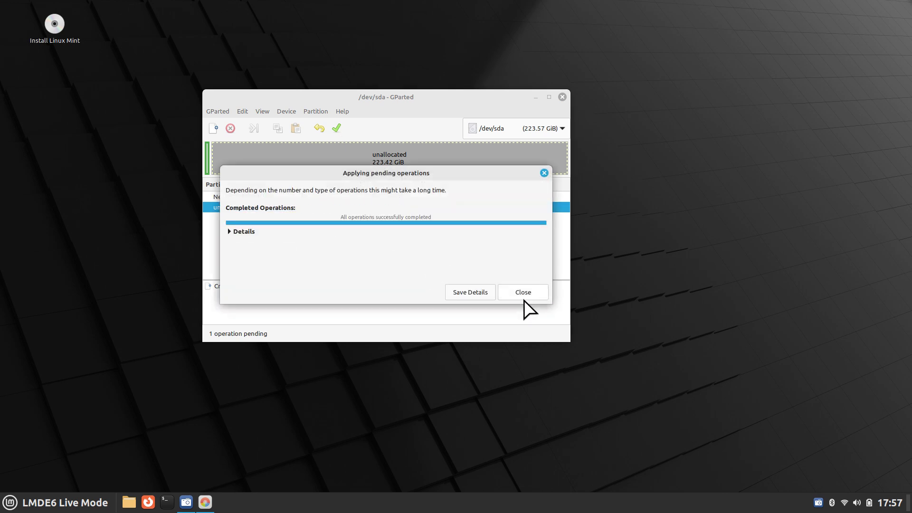
pyautogui.click(523, 296)
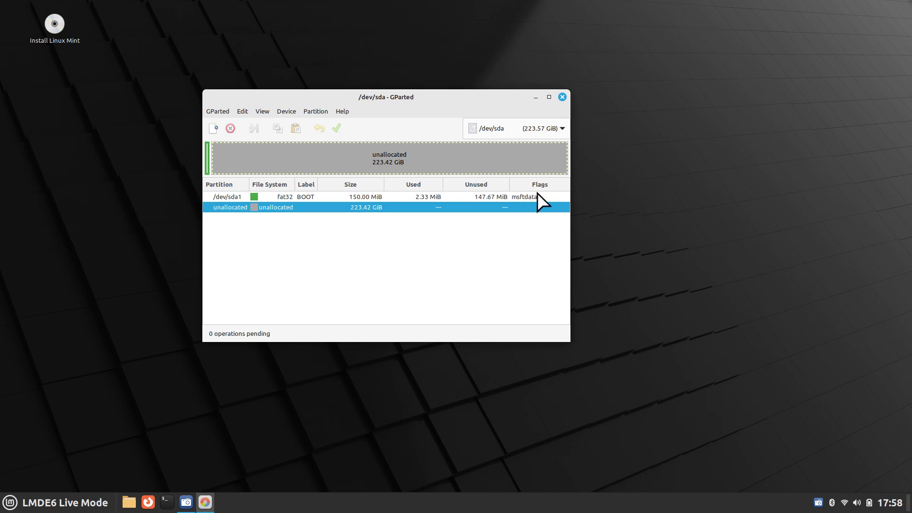
# - Enable the boot and esp flags on /dev/sda1 through Manage Flags
pyautogui.click(239, 198)
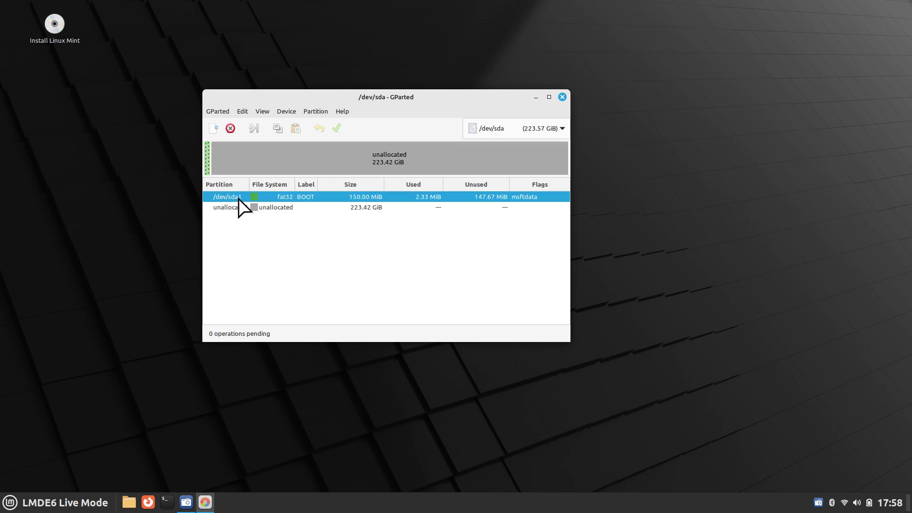
pyautogui.rightClick(239, 198)
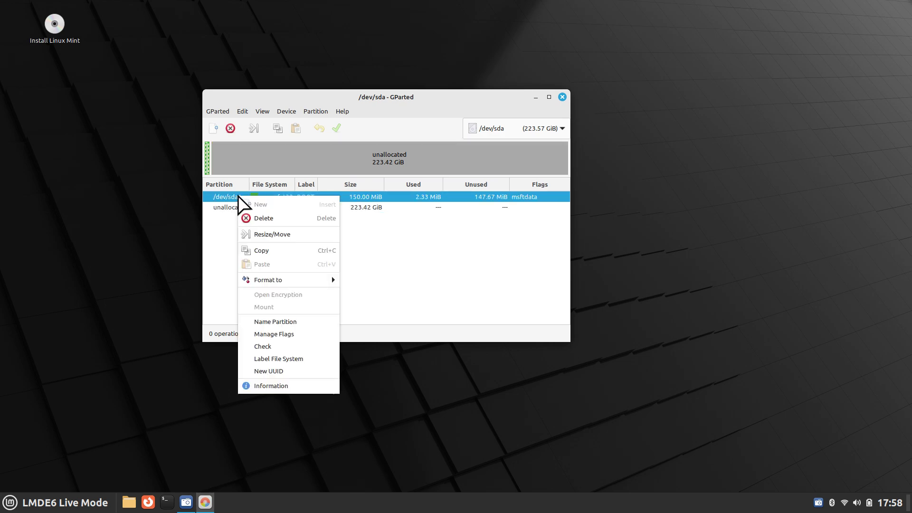
pyautogui.click(288, 338)
pyautogui.click(328, 273)
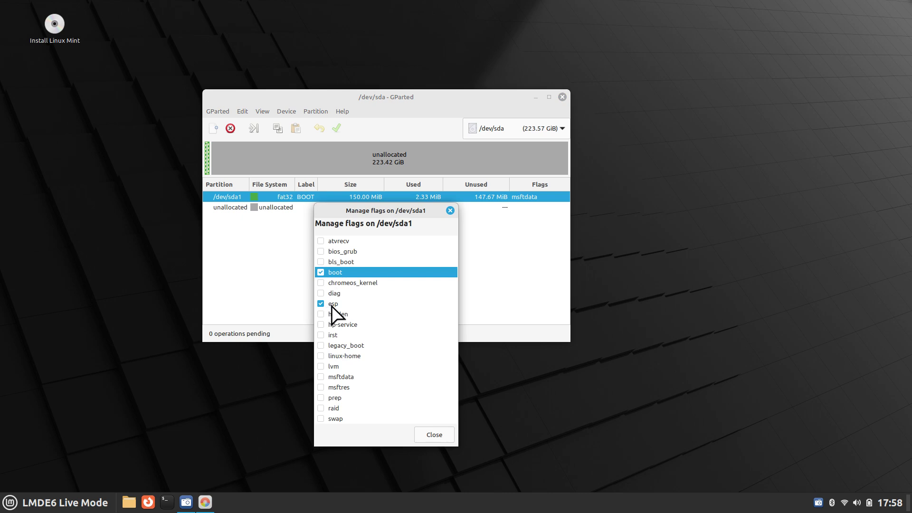
pyautogui.click(435, 439)
pyautogui.click(534, 207)
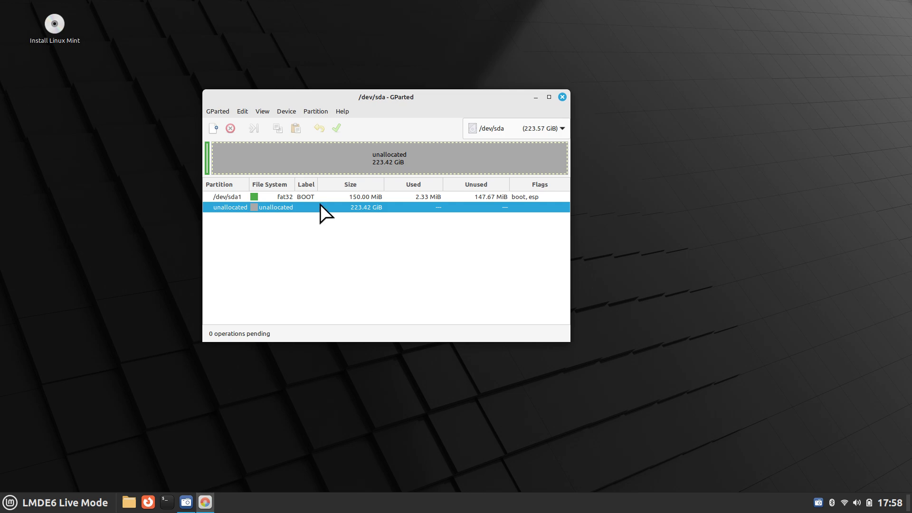
# - Create a 223.42 GiB btrfs partition labelled main in the free space and apply it
pyautogui.click(316, 111)
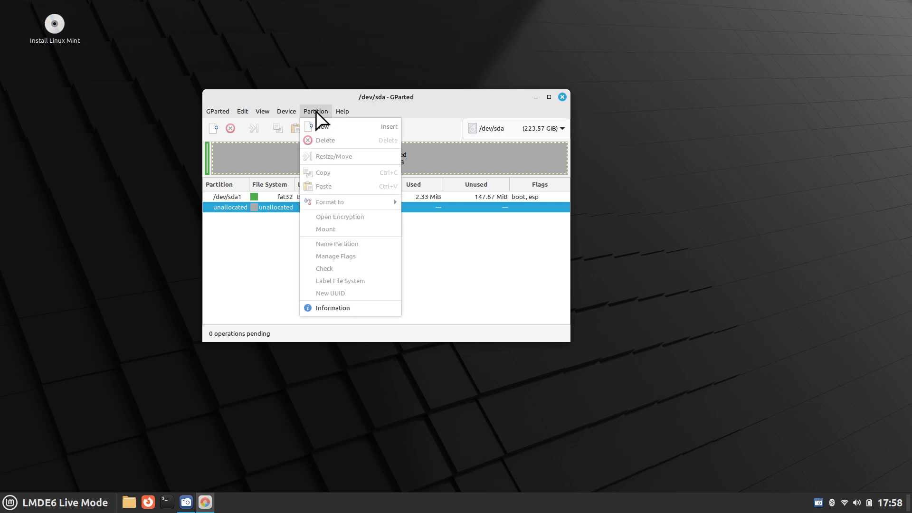
pyautogui.click(320, 131)
pyautogui.click(487, 259)
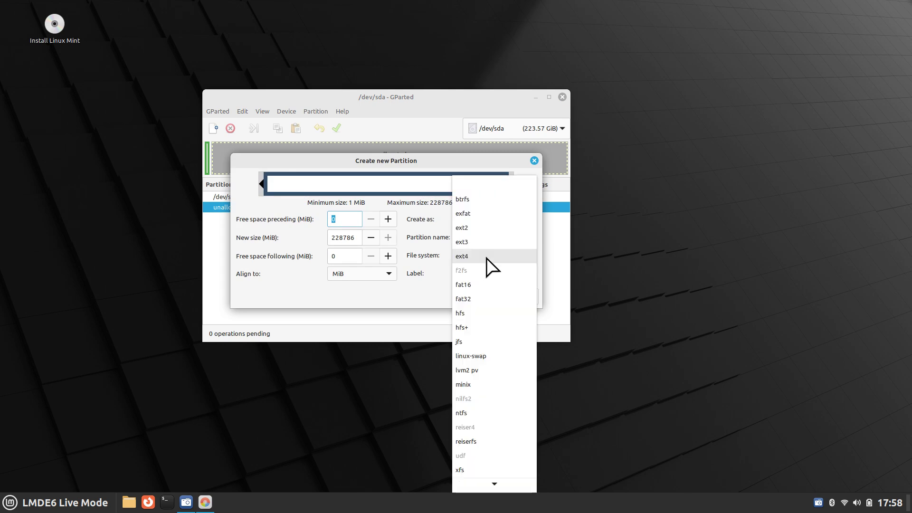
pyautogui.click(485, 202)
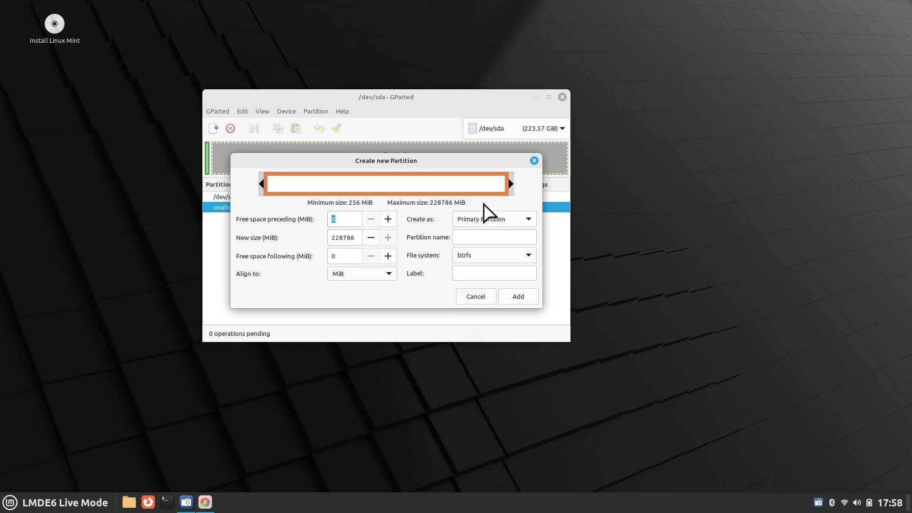
pyautogui.click(482, 273)
pyautogui.write('main')
pyautogui.click(518, 297)
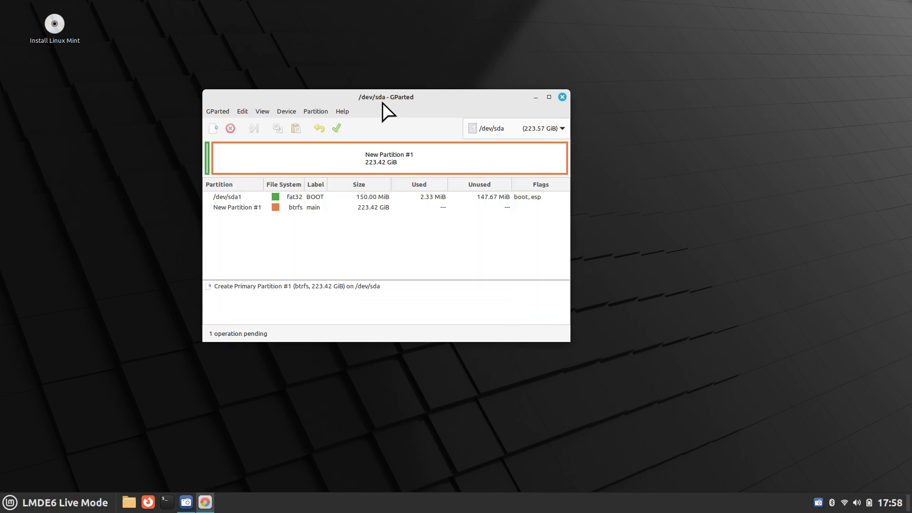
pyautogui.click(336, 127)
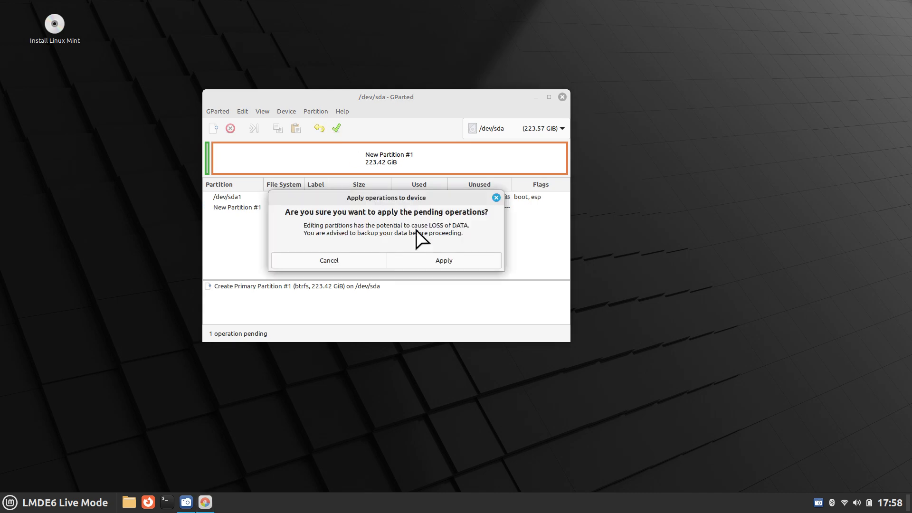
pyautogui.click(429, 264)
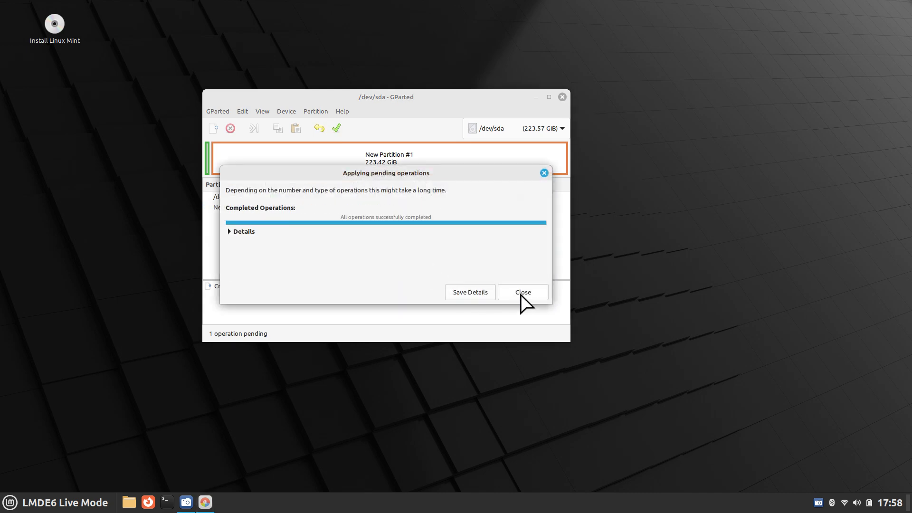
# - Review the fat32 /dev/sda1 and btrfs /dev/sda2 partitions, then exit GParted
pyautogui.click(521, 293)
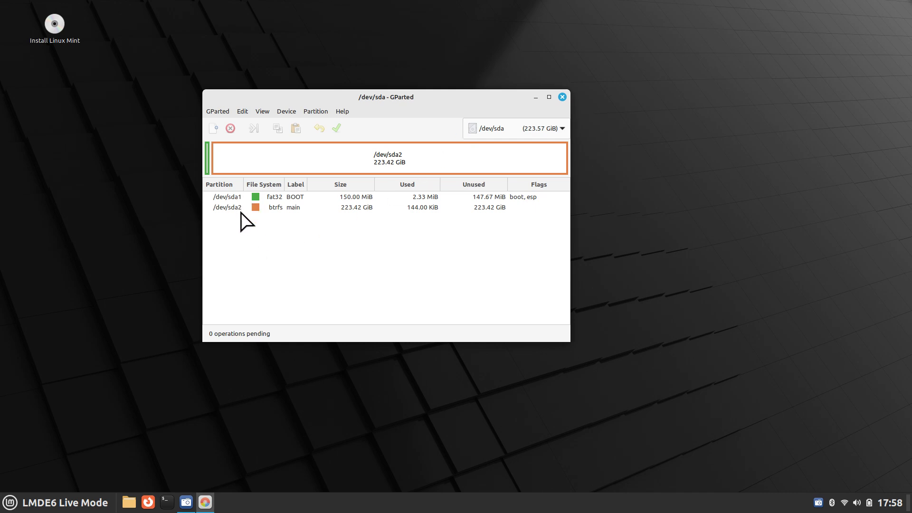
pyautogui.click(283, 201)
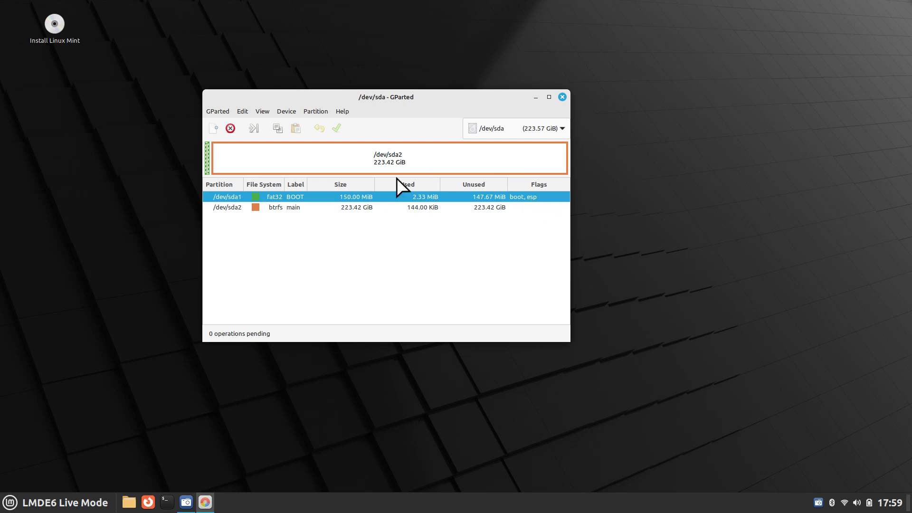
pyautogui.click(276, 208)
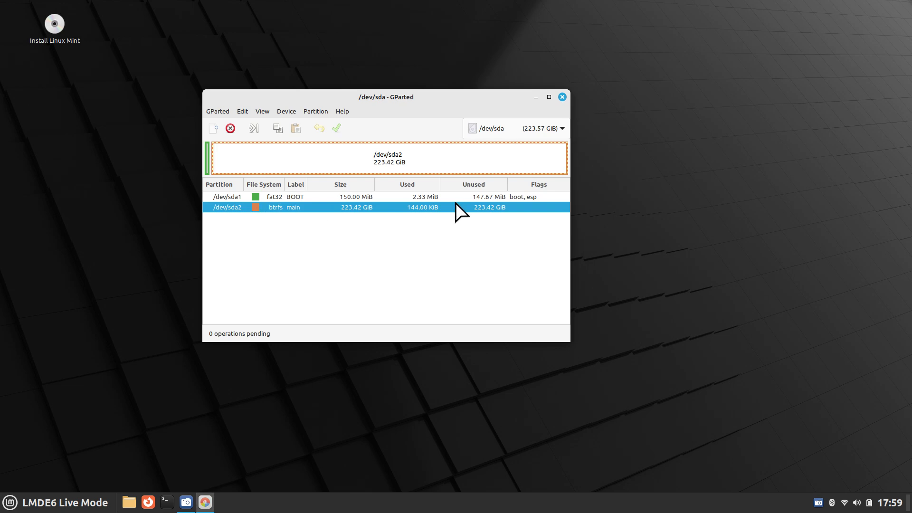
pyautogui.click(363, 197)
pyautogui.click(363, 208)
pyautogui.click(562, 97)
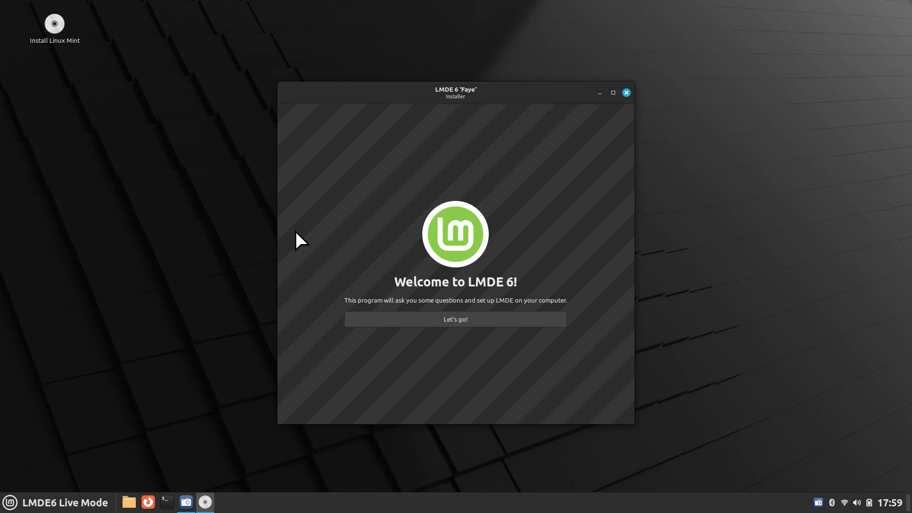
# - Start the installer, keeping English (US) language and America/Los Angeles timezone
pyautogui.click(469, 319)
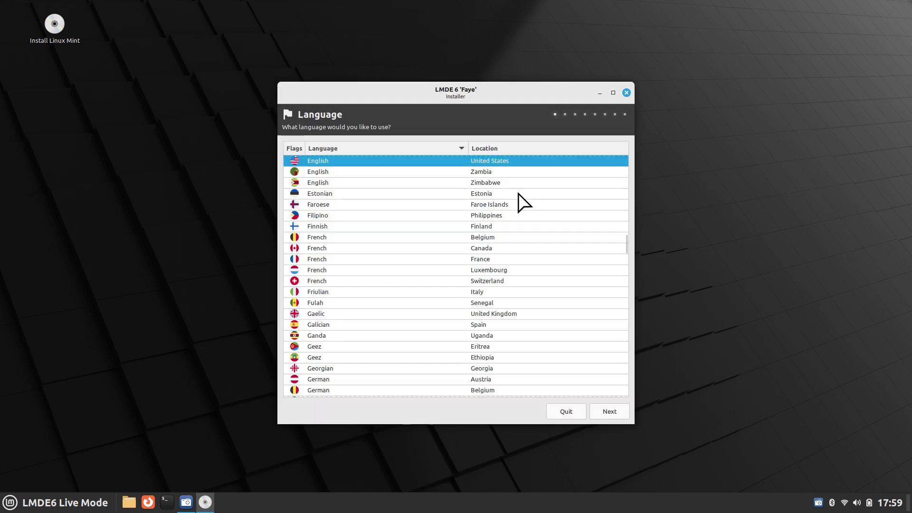
pyautogui.click(623, 415)
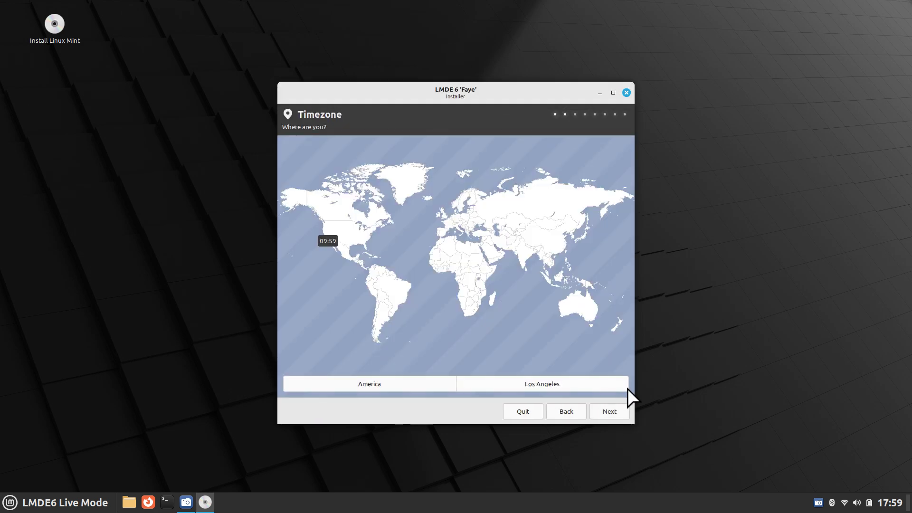
pyautogui.click(610, 411)
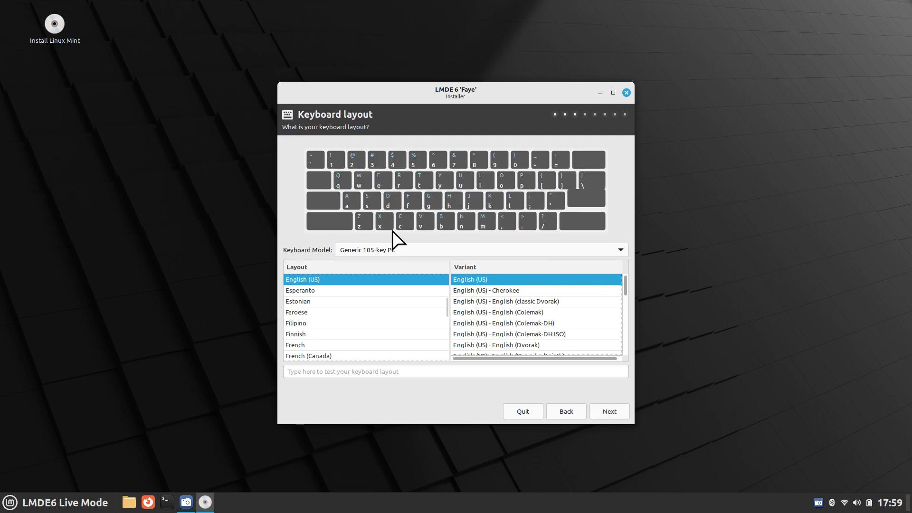
# - Keep the English (US) keyboard, enter the user's name, computer name lmde6, and password twice
pyautogui.click(610, 410)
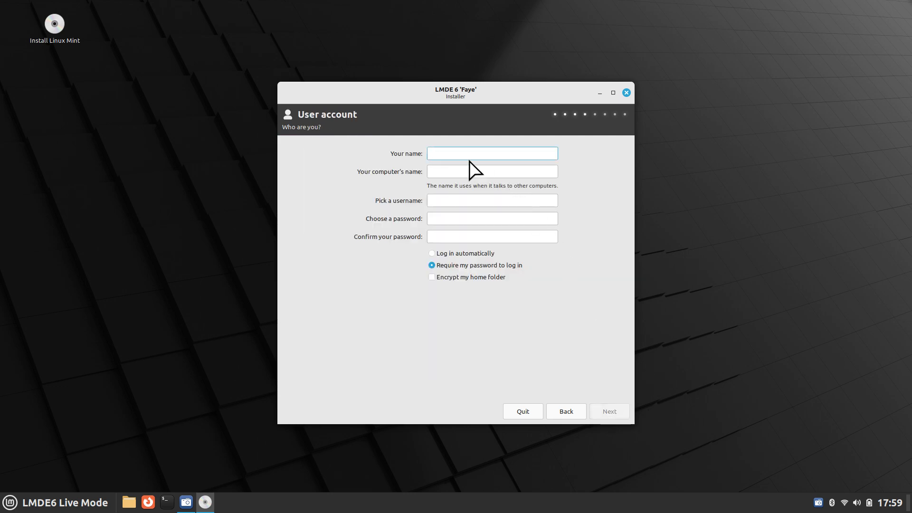
pyautogui.write('mary')
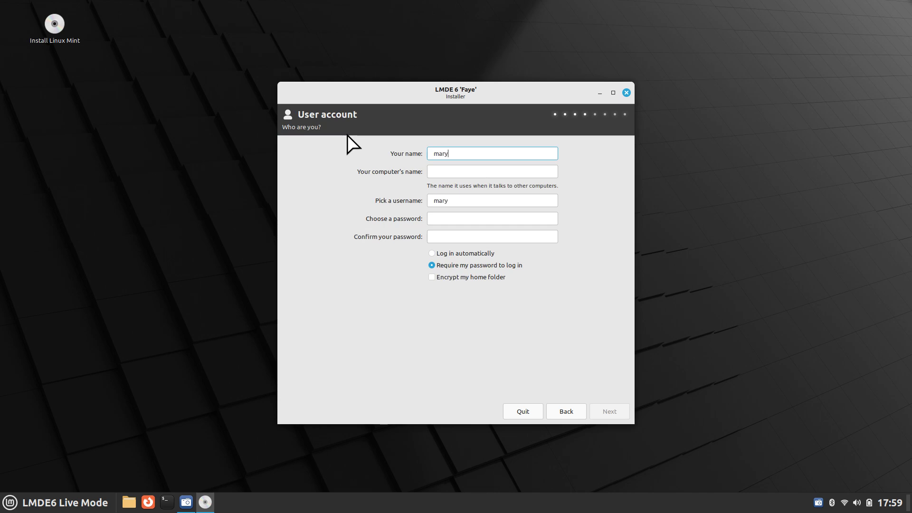
pyautogui.click(444, 171)
pyautogui.write('lmde')
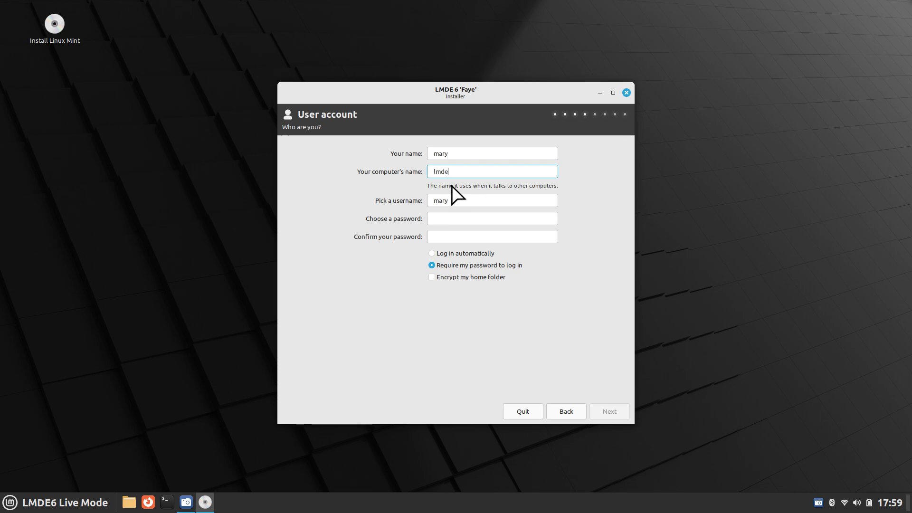
pyautogui.write('6')
pyautogui.click(467, 220)
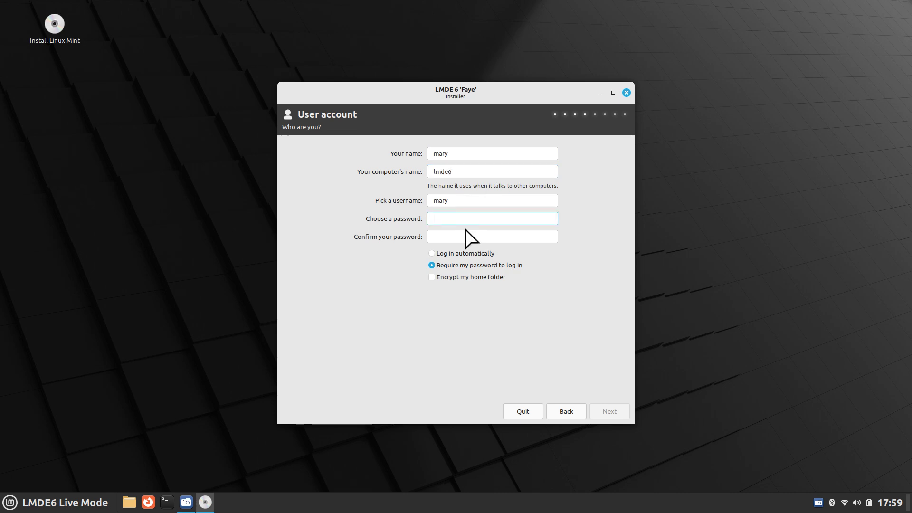
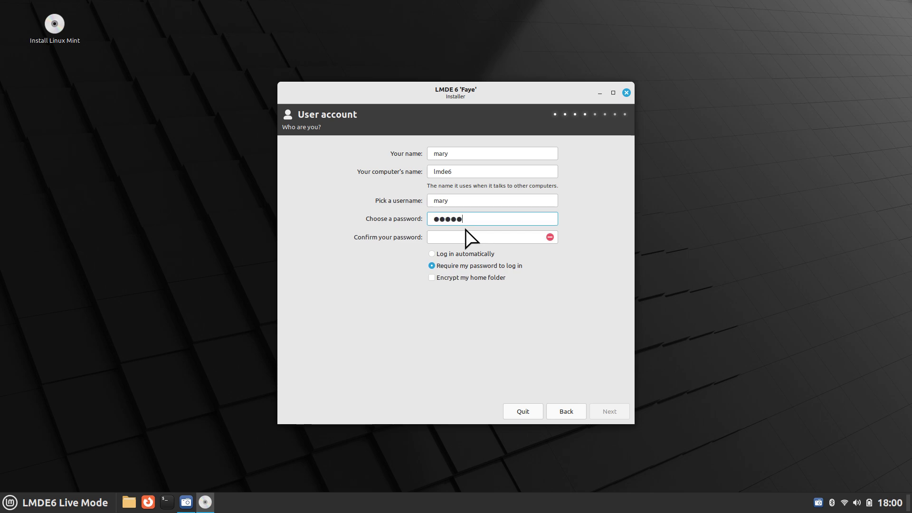
pyautogui.click(461, 239)
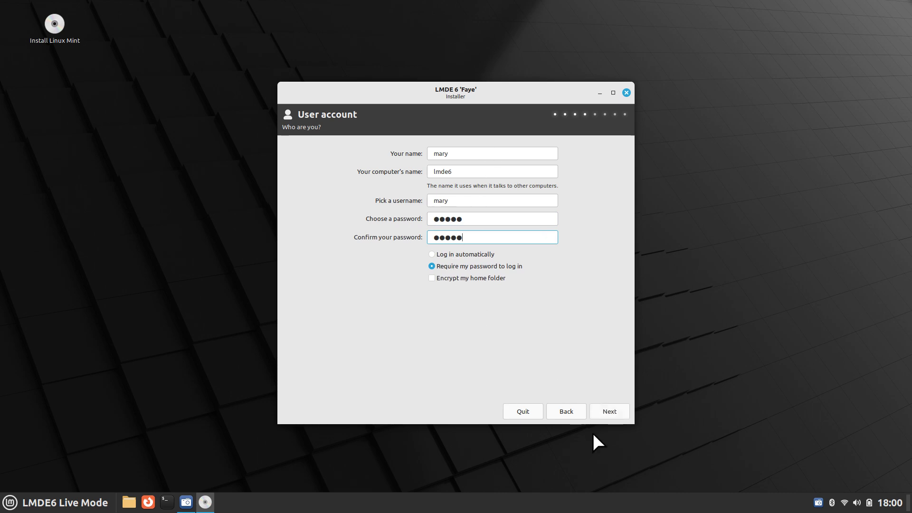
pyautogui.click(613, 412)
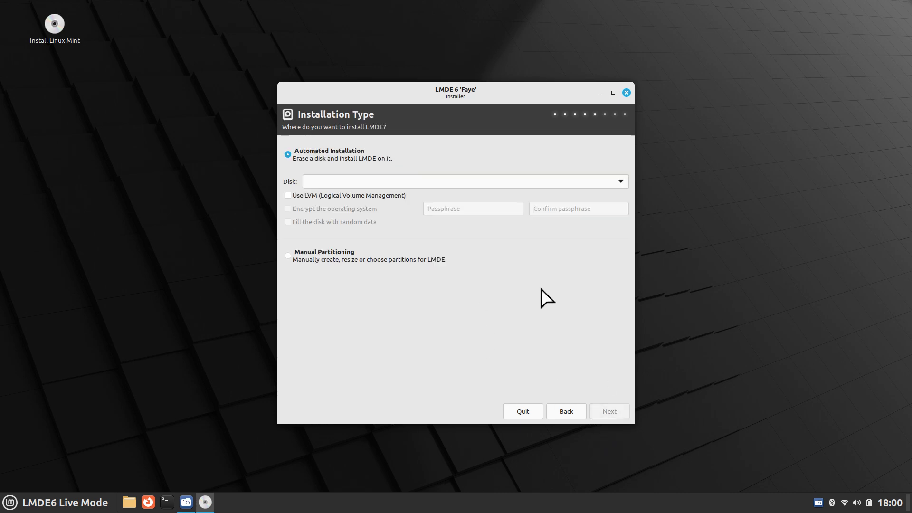
# - Pick the SATA SSD (240 GB) as the target disk, choose Manual Partitioning and continue
pyautogui.click(357, 181)
pyautogui.click(357, 181)
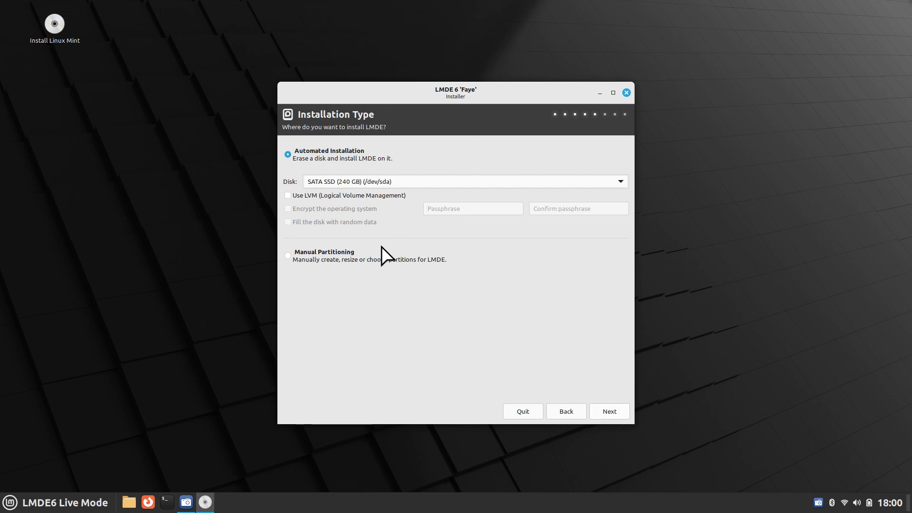
pyautogui.click(288, 256)
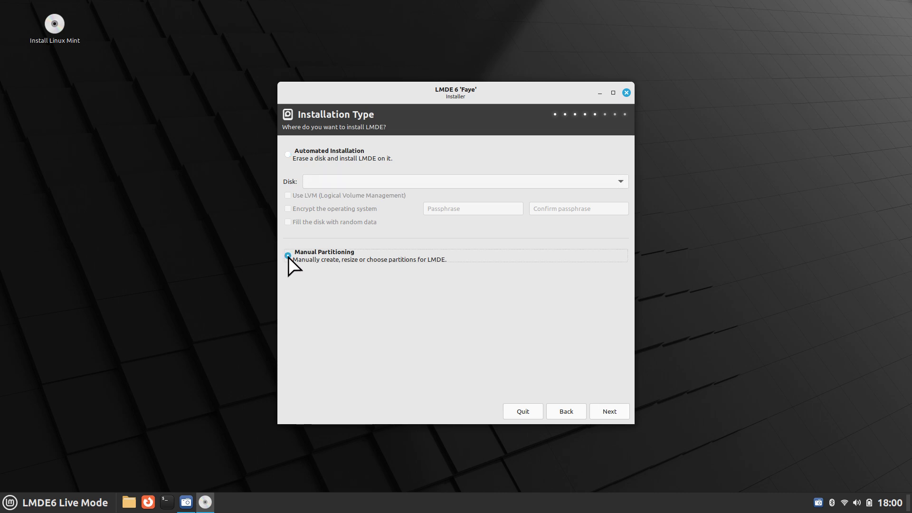
pyautogui.click(612, 409)
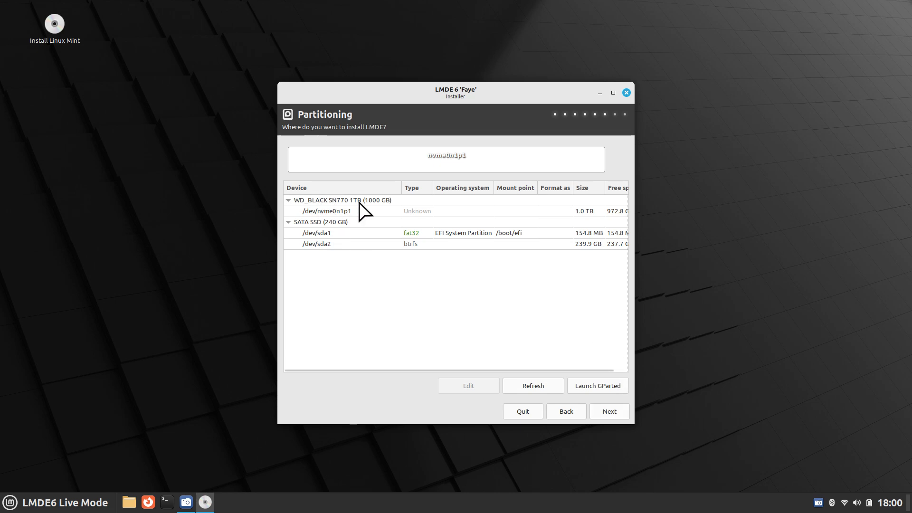
# - Select the SATA SSD and its /dev/sda1 EFI partition, then launch GParted
pyautogui.click(322, 223)
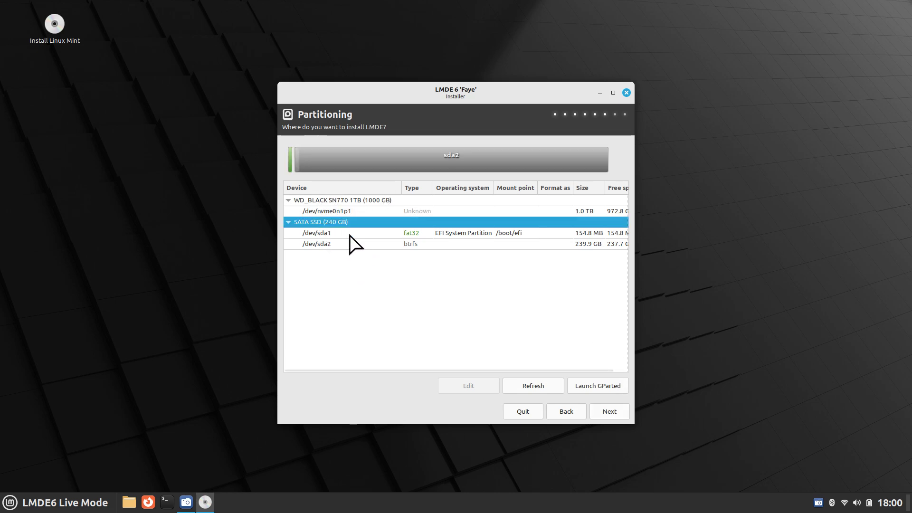
pyautogui.click(409, 234)
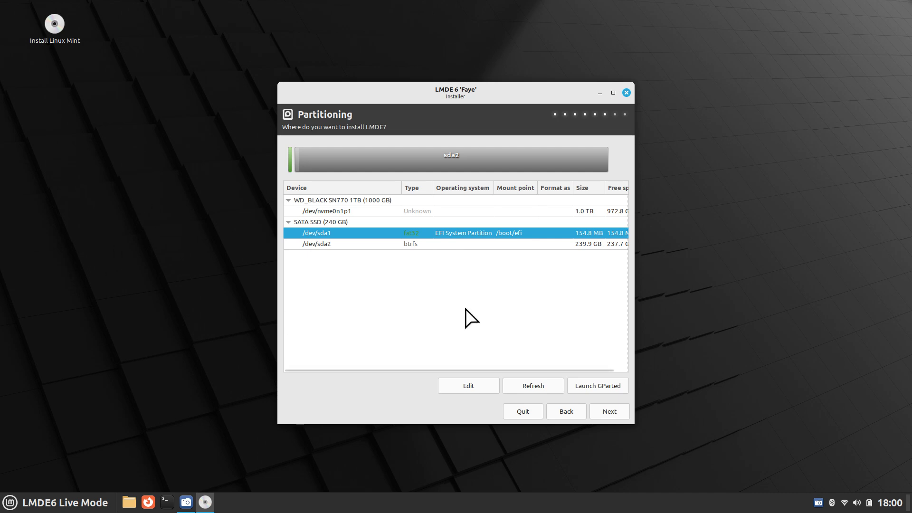
pyautogui.click(604, 389)
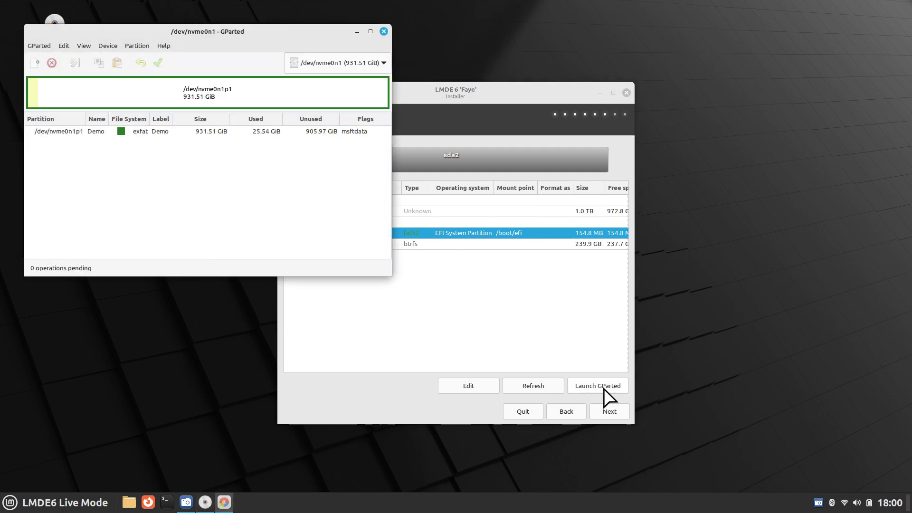
# - Show the /dev/sda partitions in GParted and widen the installer window beside it
pyautogui.click(380, 63)
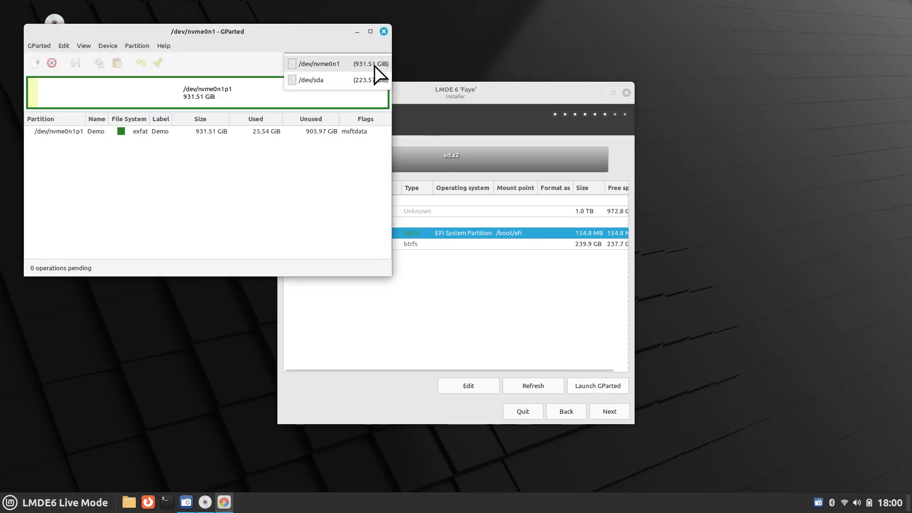
pyautogui.click(375, 81)
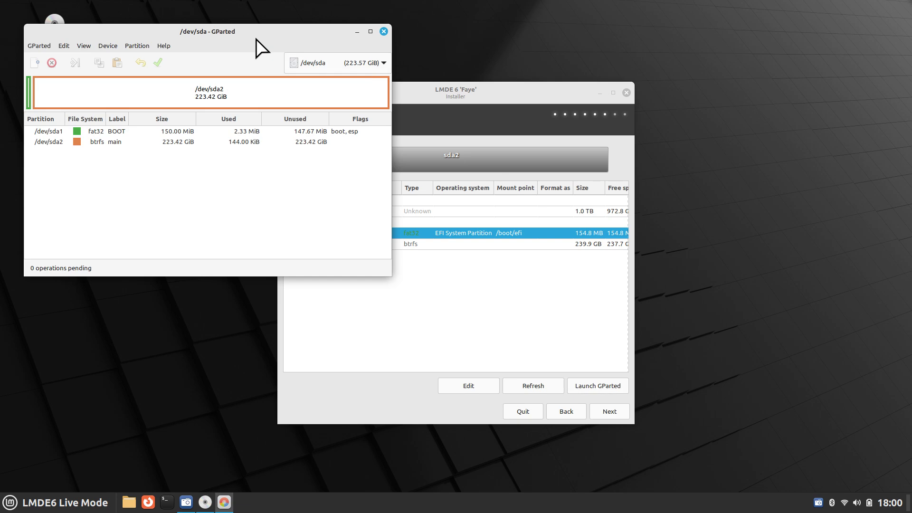
pyautogui.moveTo(256, 39); pyautogui.dragTo(269, 165)
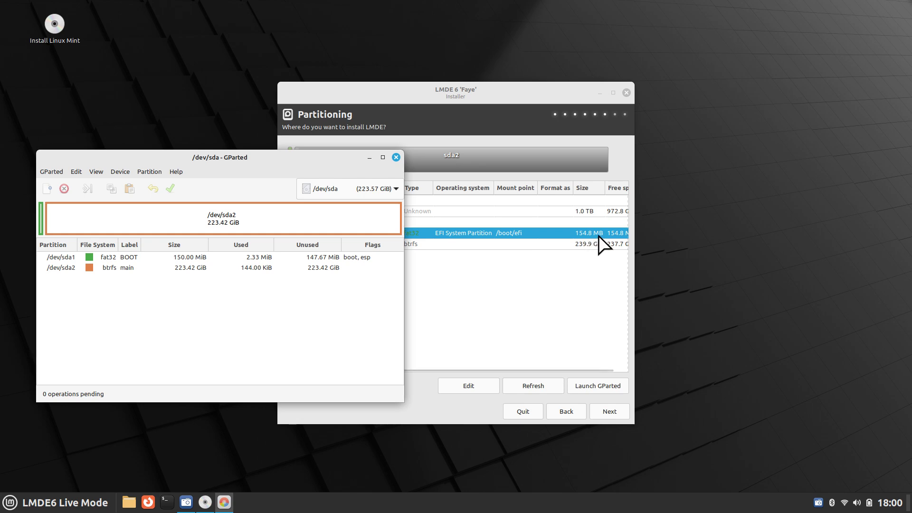
pyautogui.moveTo(634, 281); pyautogui.dragTo(695, 281)
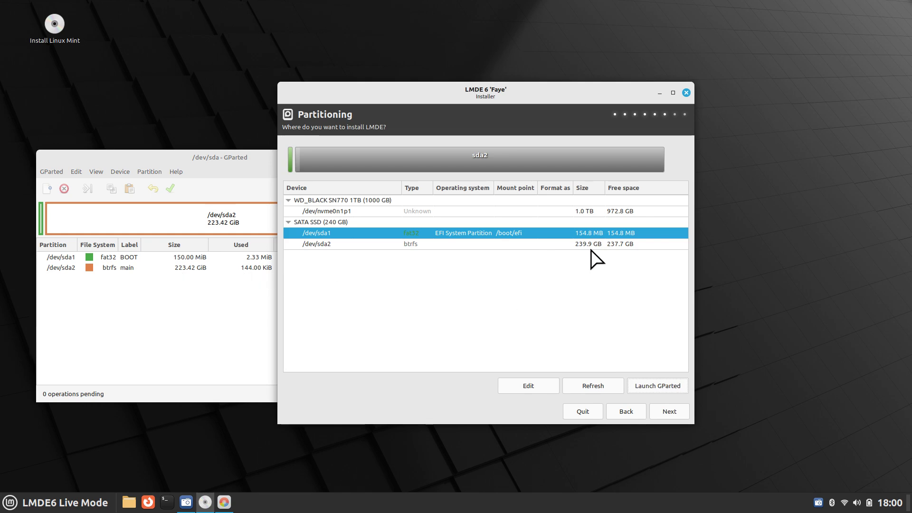
pyautogui.click(231, 170)
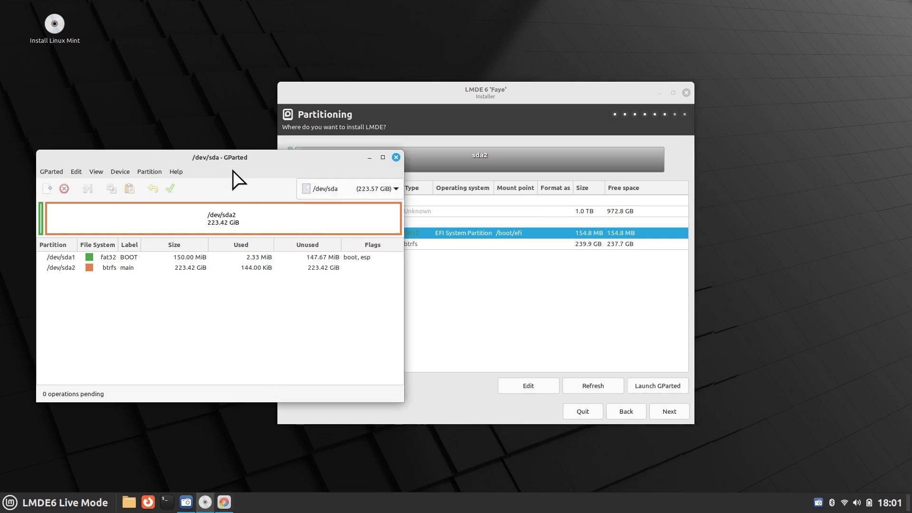
# - Close GParted, try to continue, and dismiss the warning that a root partition is required
pyautogui.click(396, 158)
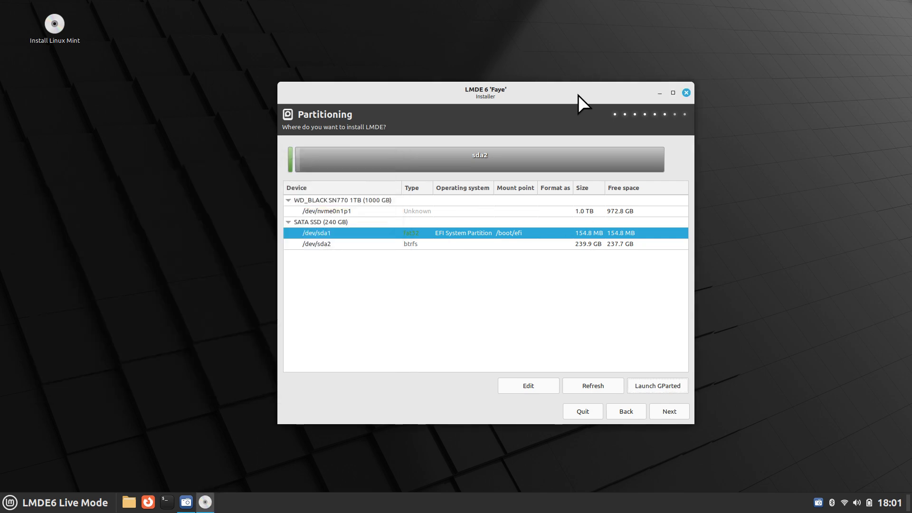
pyautogui.moveTo(578, 95); pyautogui.dragTo(480, 43)
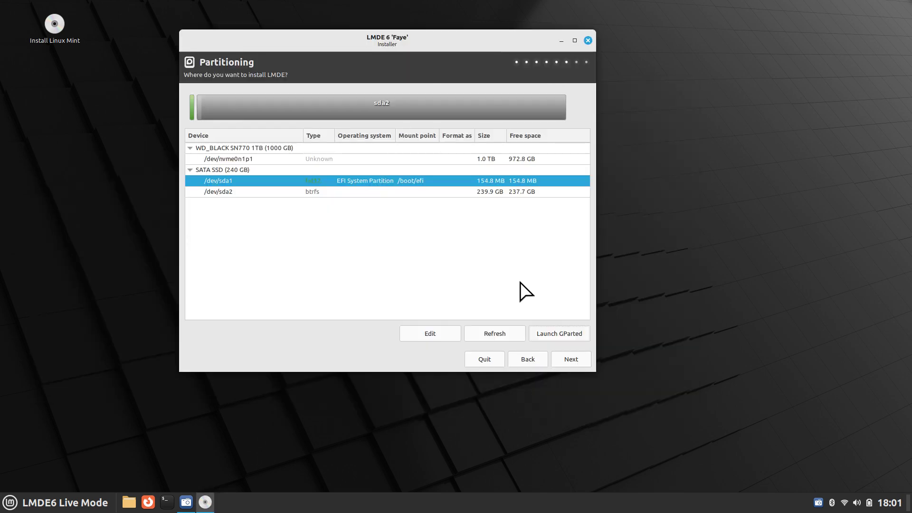
pyautogui.click(572, 359)
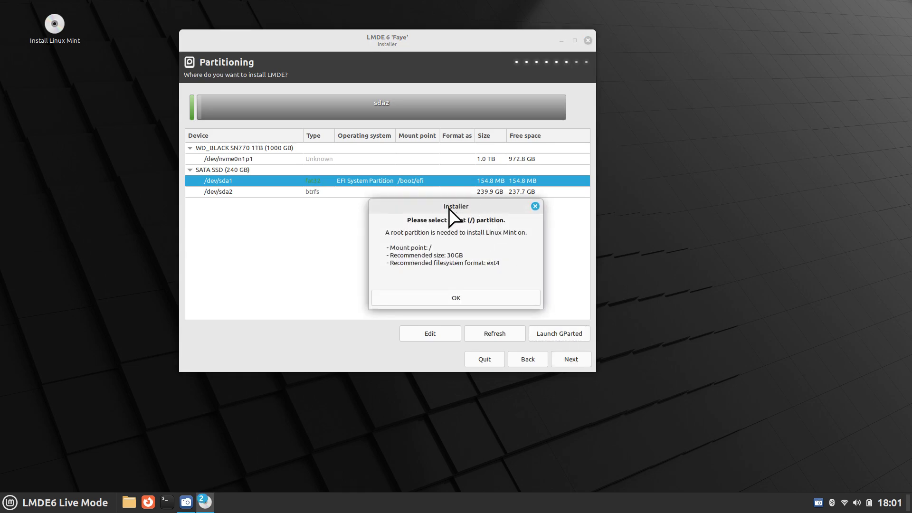
pyautogui.moveTo(449, 207); pyautogui.dragTo(710, 186)
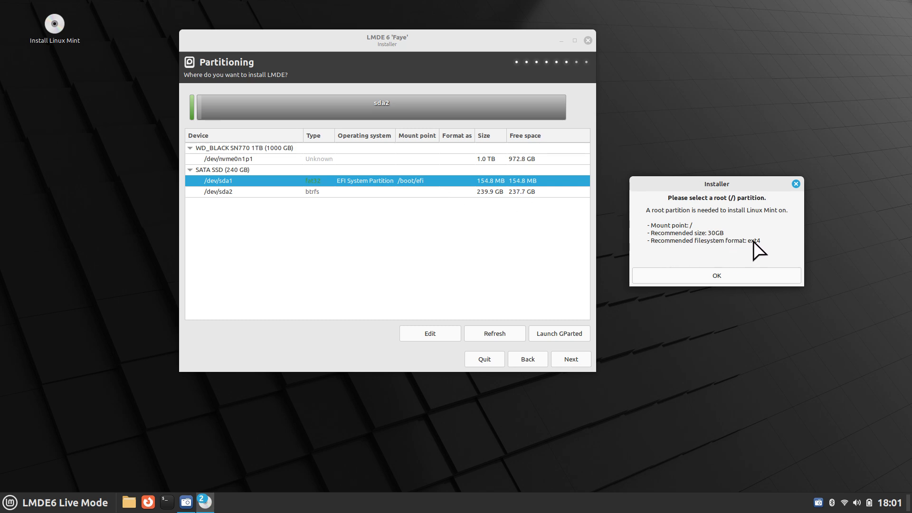
pyautogui.click(732, 278)
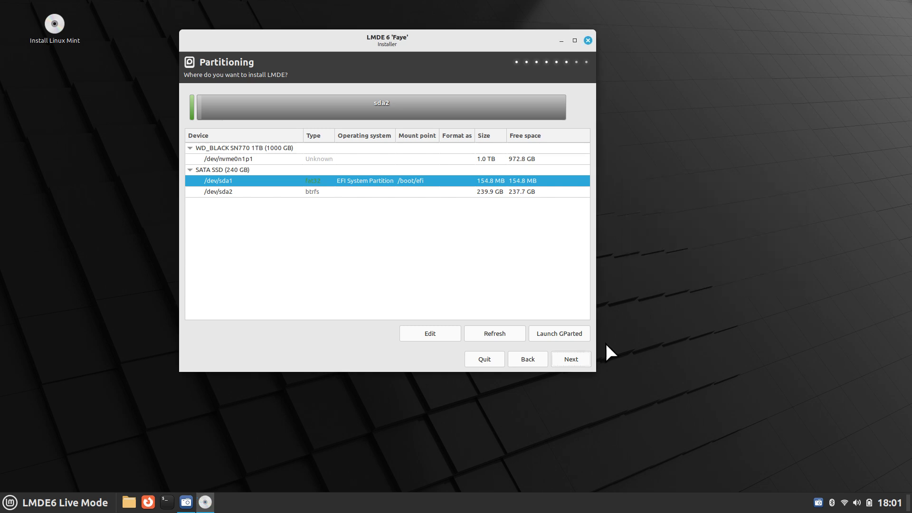
# - Retry continuing, dismiss the root warning again, and select the /dev/sda2 btrfs partition
pyautogui.click(568, 364)
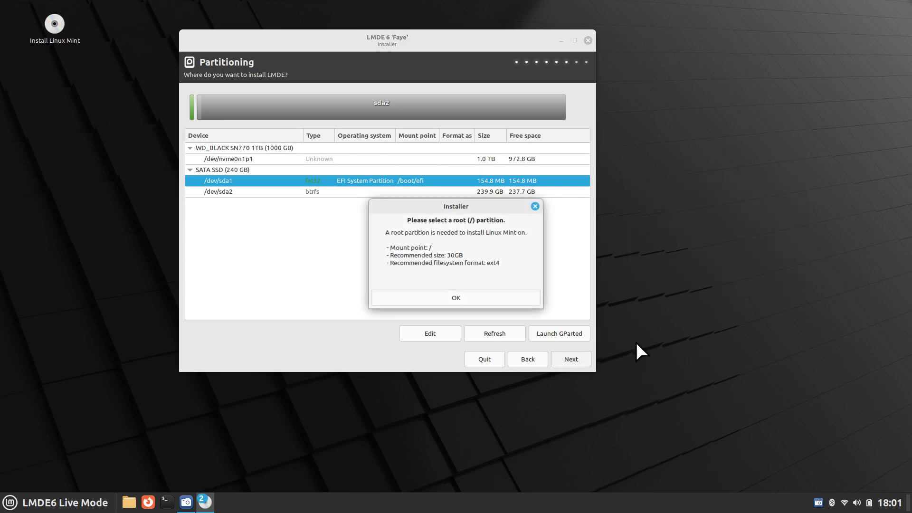
pyautogui.click(474, 299)
pyautogui.click(368, 195)
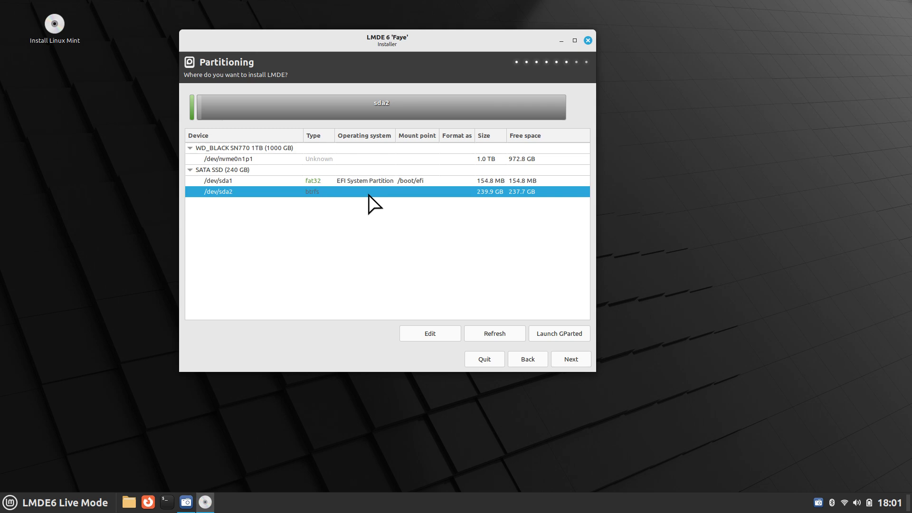
pyautogui.click(370, 182)
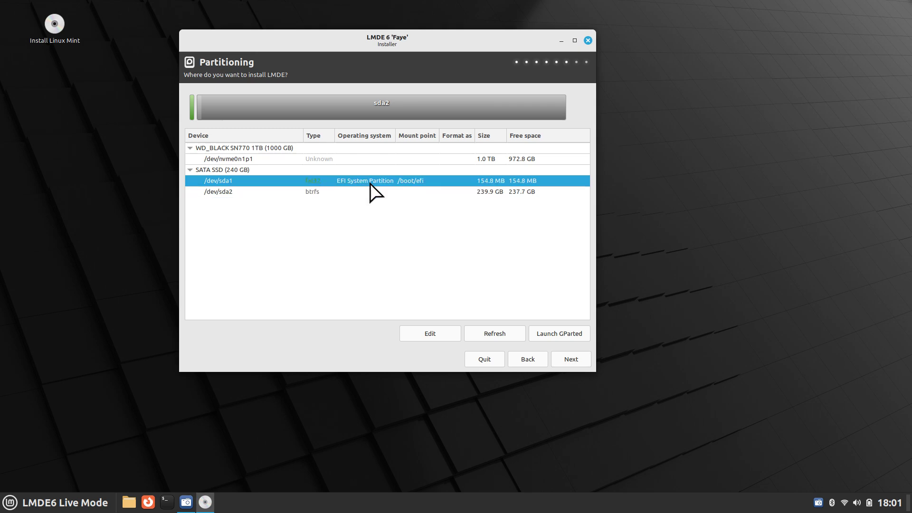
pyautogui.click(372, 193)
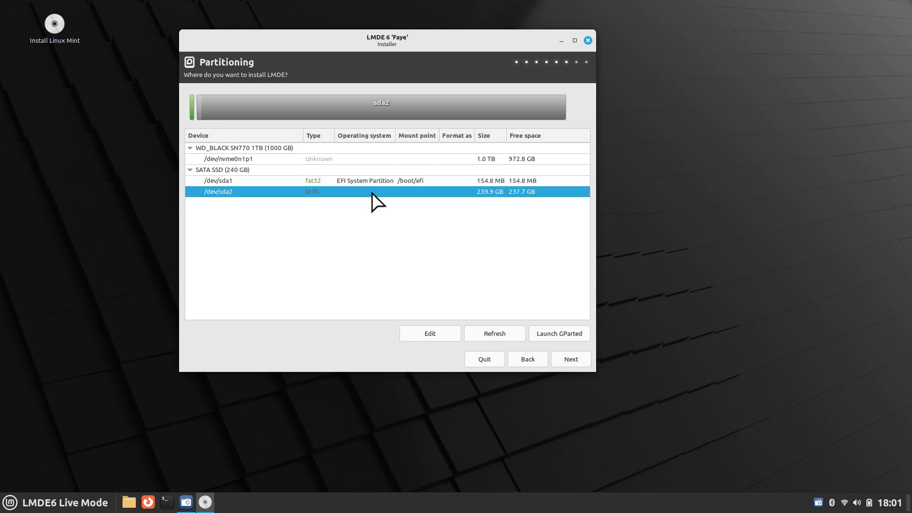
# - Assign /dev/sda2 the / mount point and set it to format as btrfs
pyautogui.click(425, 338)
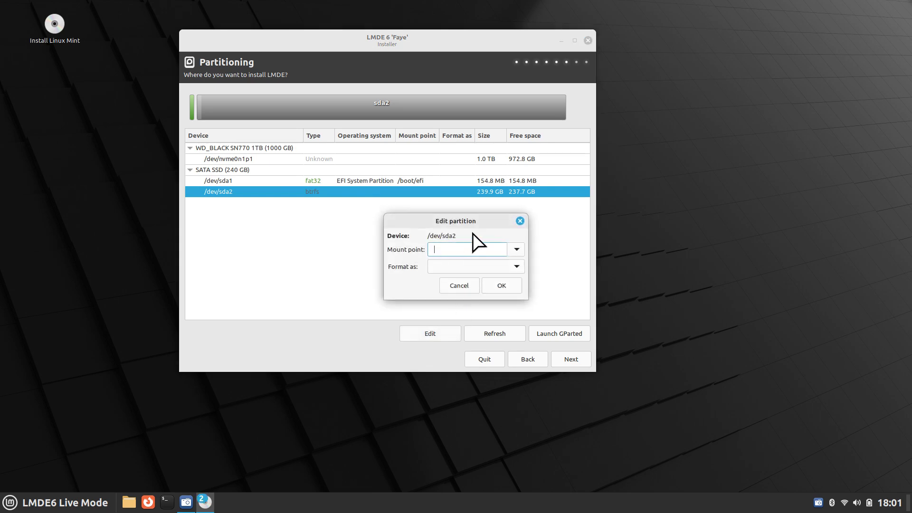
pyautogui.click(517, 252)
pyautogui.click(452, 269)
pyautogui.click(469, 269)
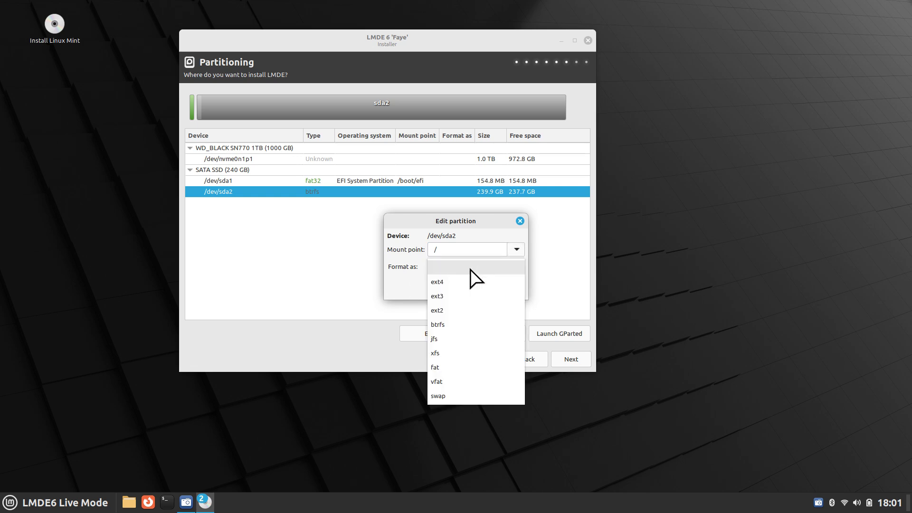
pyautogui.click(459, 322)
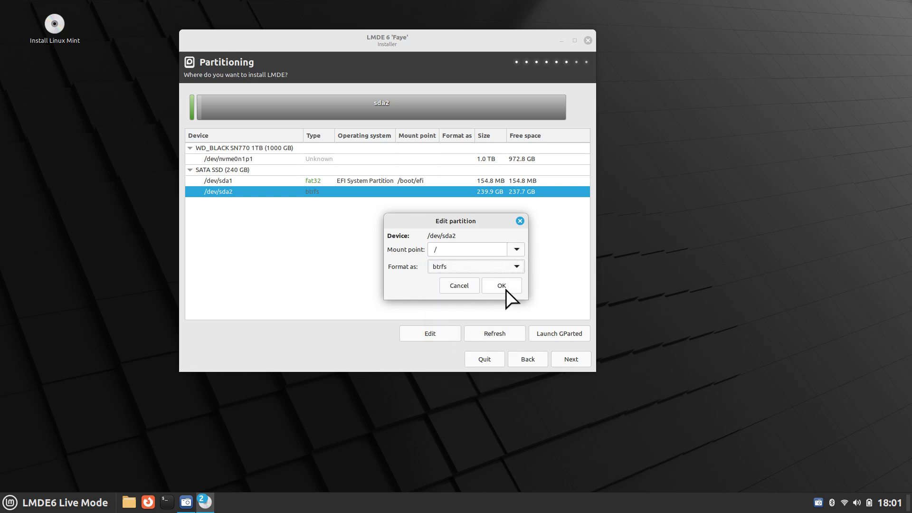
pyautogui.click(501, 284)
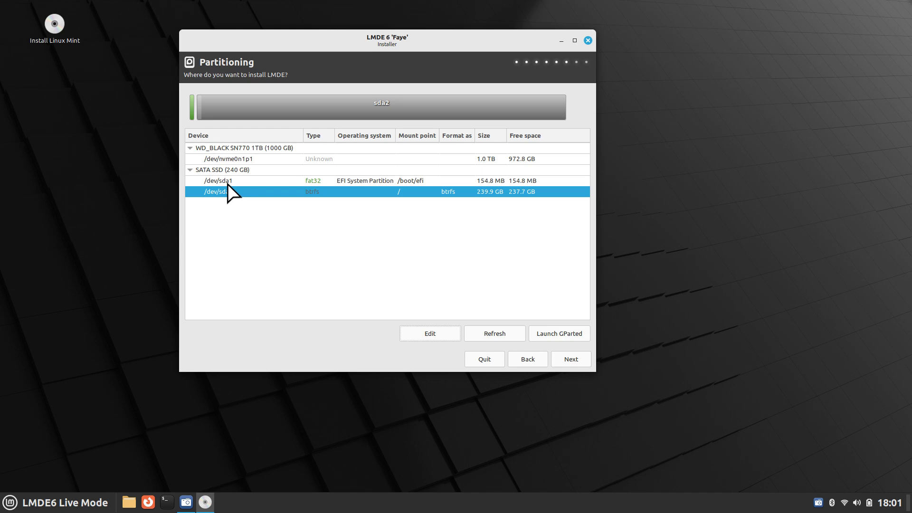
pyautogui.click(567, 359)
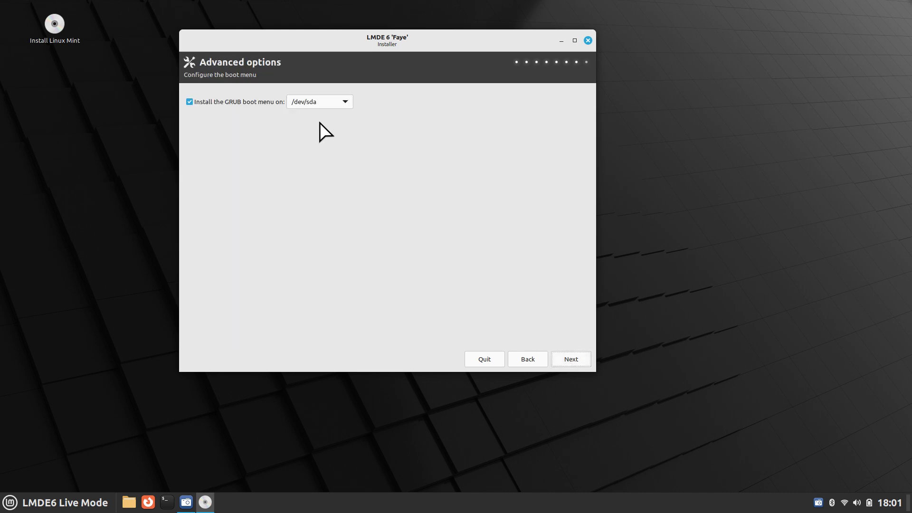
pyautogui.click(313, 105)
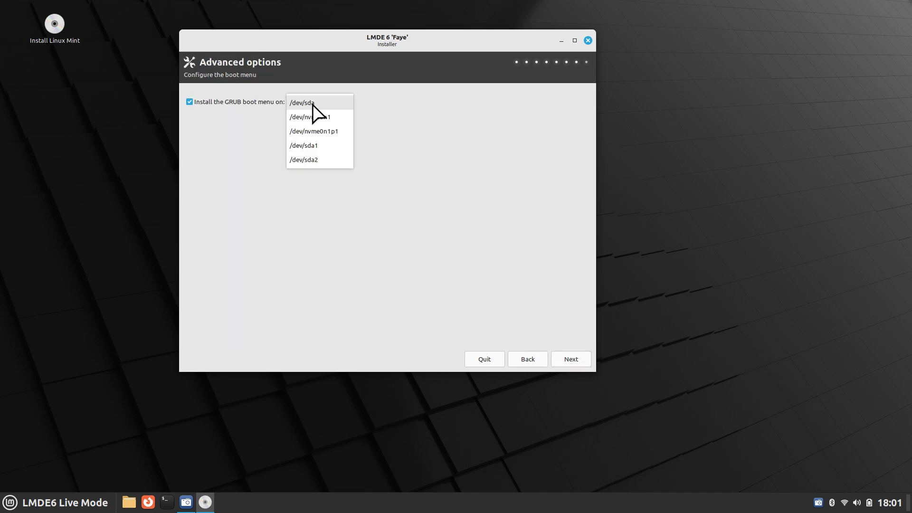
pyautogui.click(313, 103)
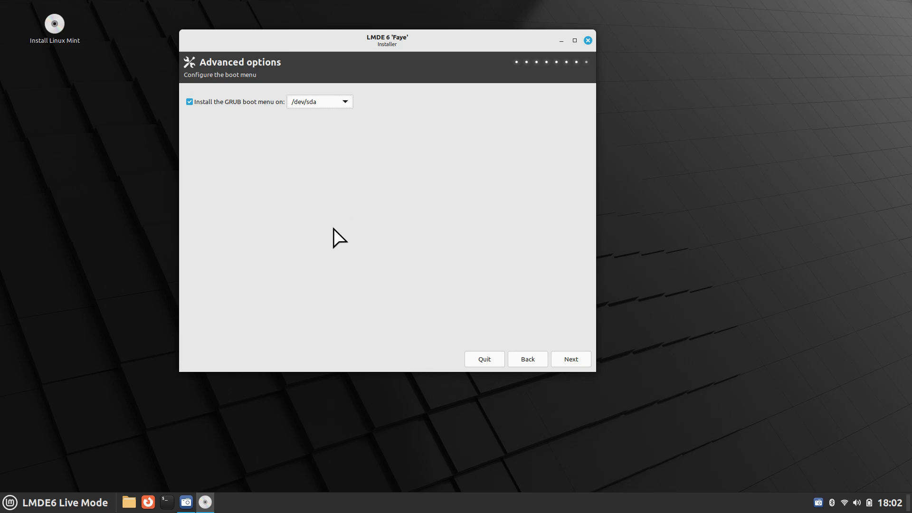
# - Start the LMDE installation from the summary, then quit the installer and confirm
pyautogui.click(577, 357)
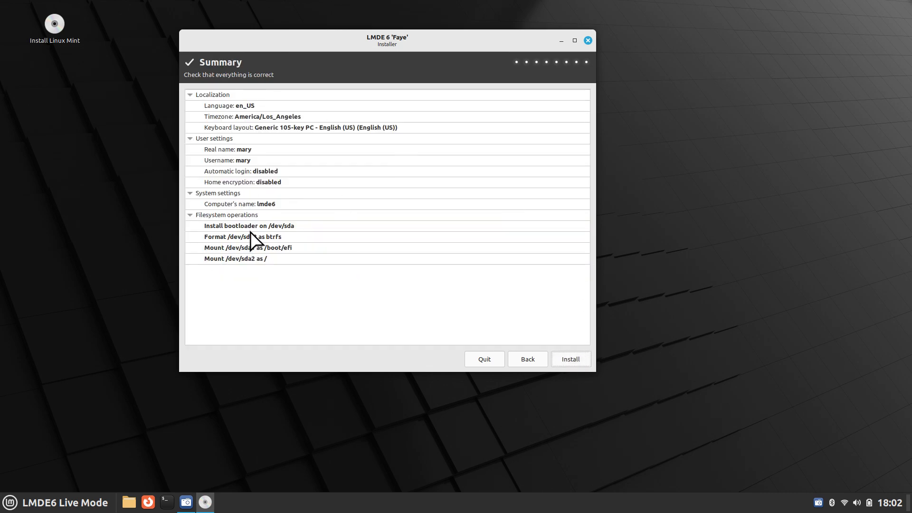
pyautogui.click(571, 360)
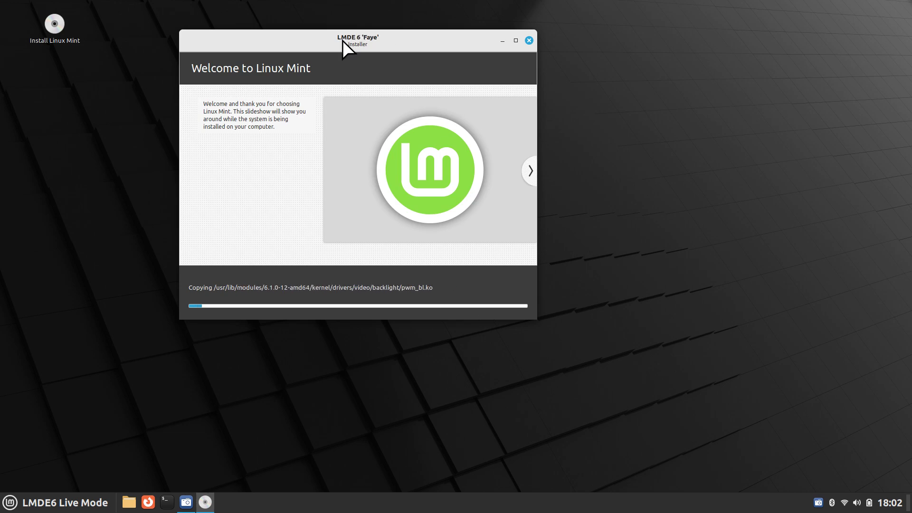
pyautogui.moveTo(345, 41); pyautogui.dragTo(464, 53)
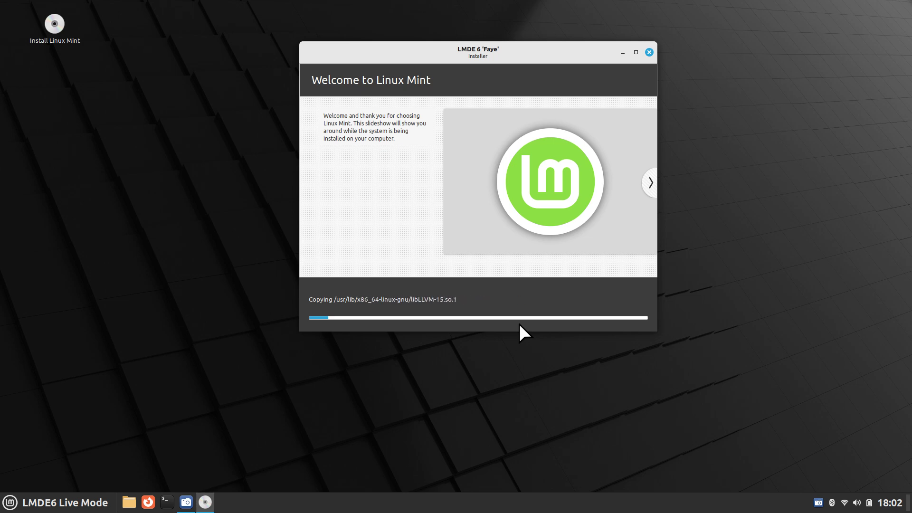
pyautogui.click(649, 52)
pyautogui.click(495, 273)
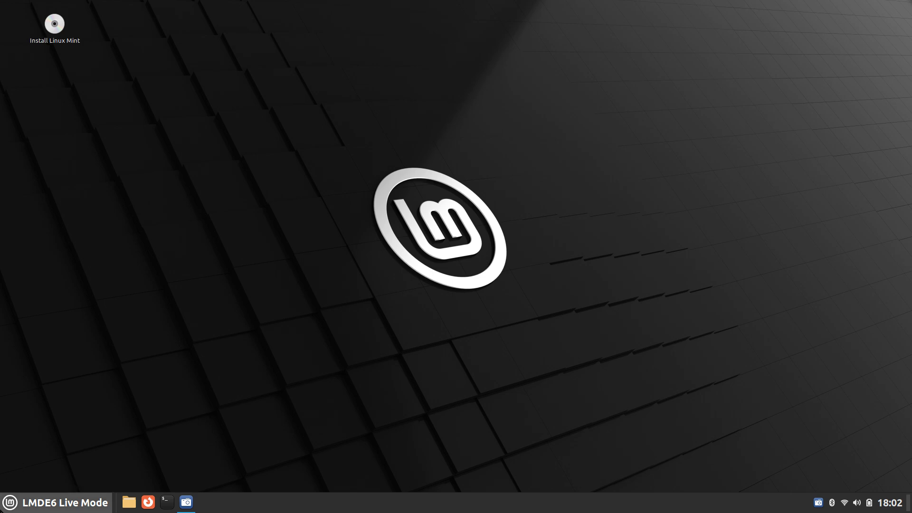
# - Search the application menu for 'well' and launch the Welcome Screen
pyautogui.click(10, 502)
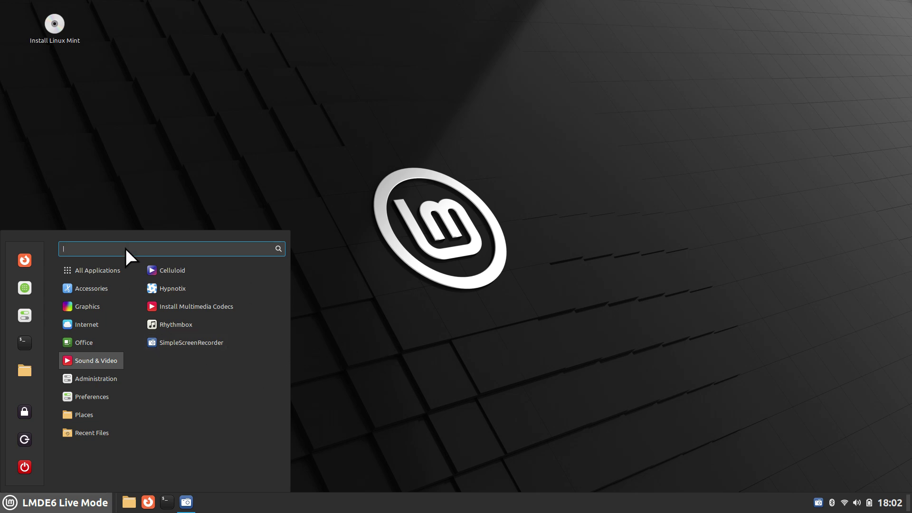
pyautogui.write('wel')
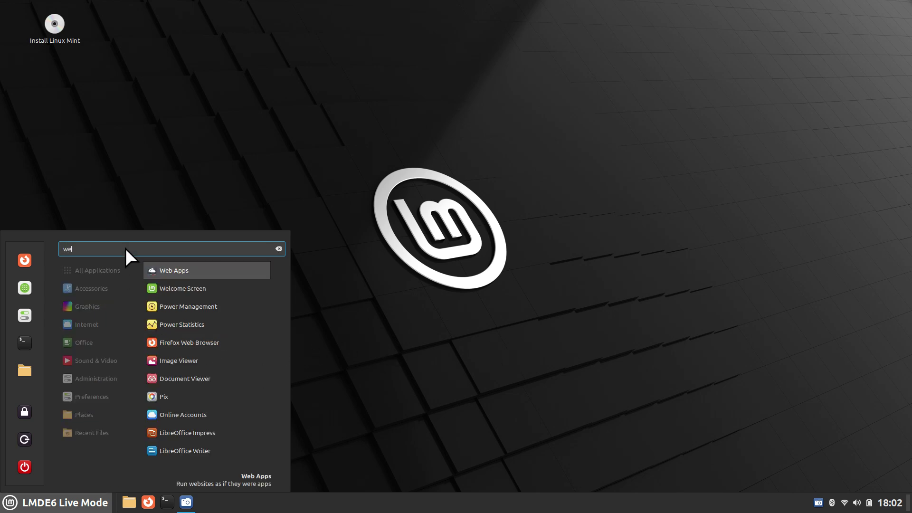
pyautogui.write('l')
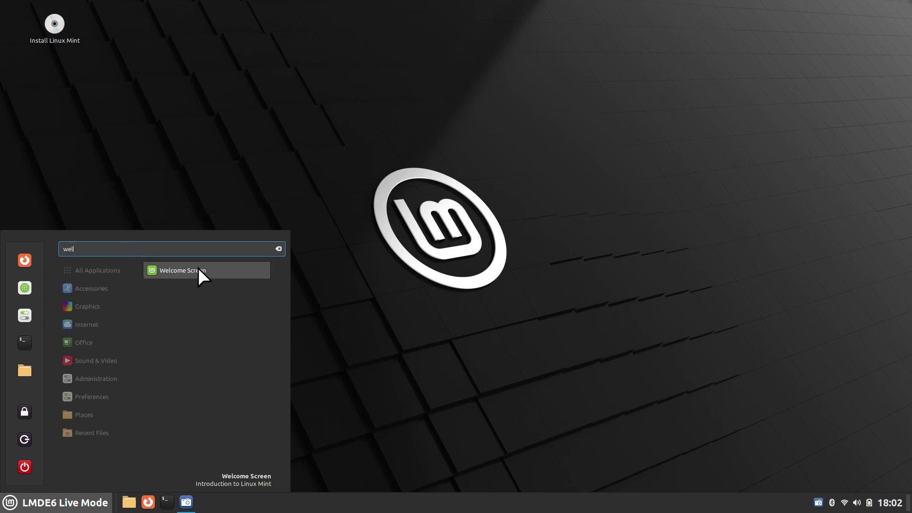
pyautogui.click(198, 269)
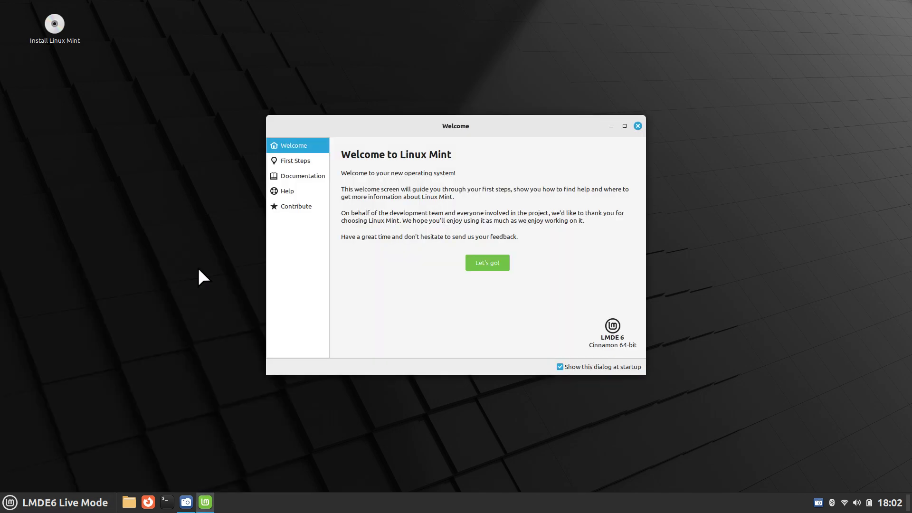
# - Show the First Steps list and launch System Snapshots (Timeshift)
pyautogui.click(308, 162)
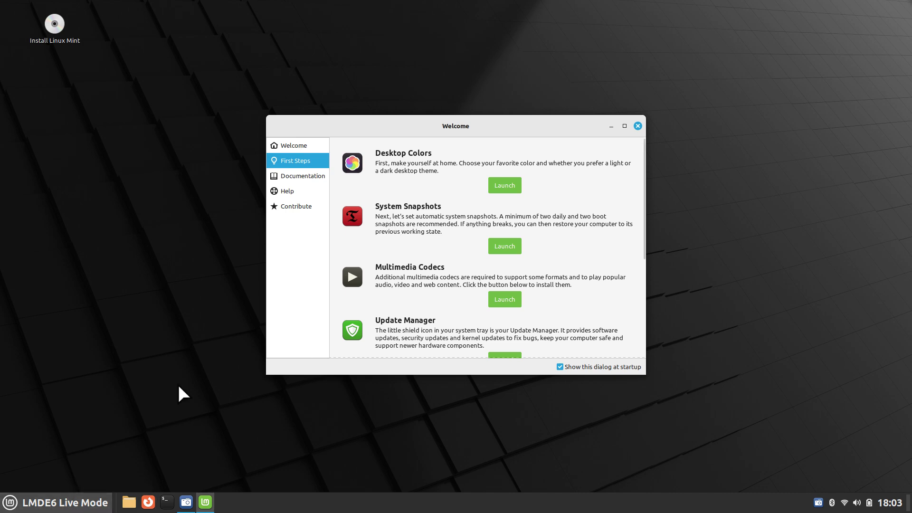
pyautogui.click(511, 250)
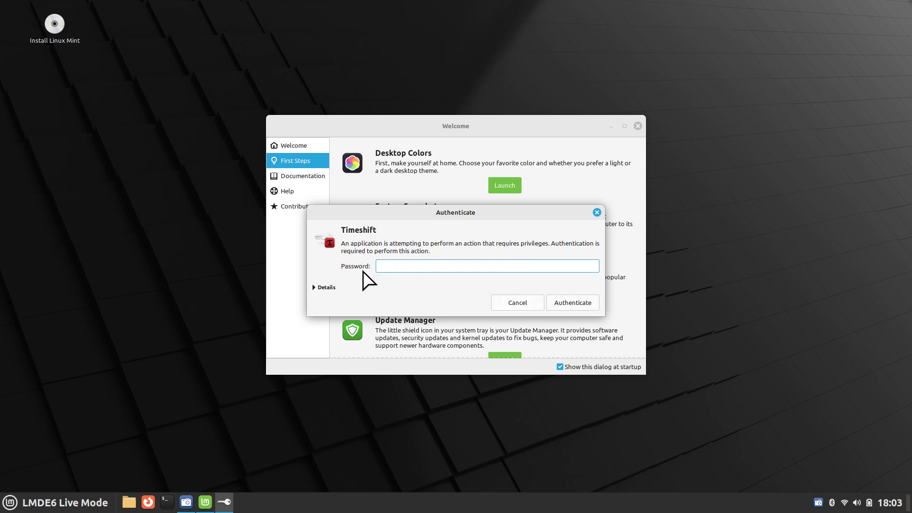
# - Authenticate Timeshift, run its setup wizard with BTRFS selected, then close the wizard and Timeshift
pyautogui.click(579, 304)
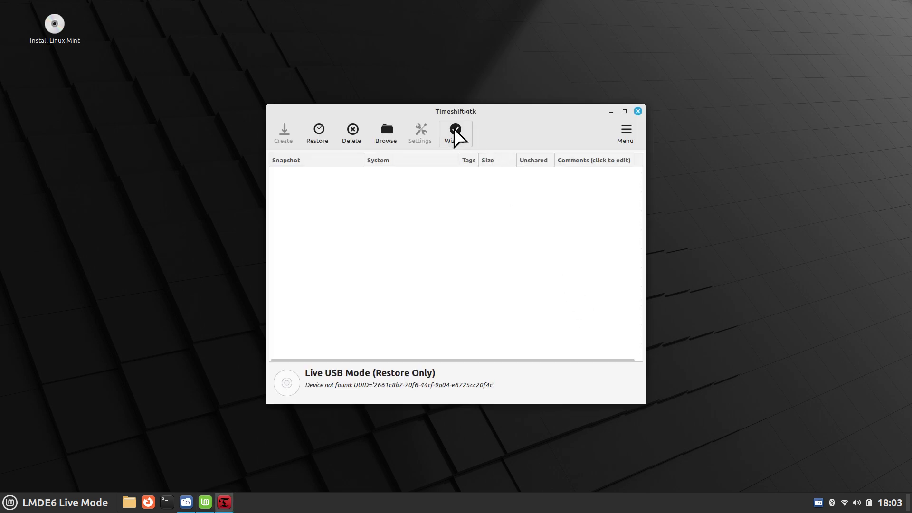
pyautogui.click(454, 130)
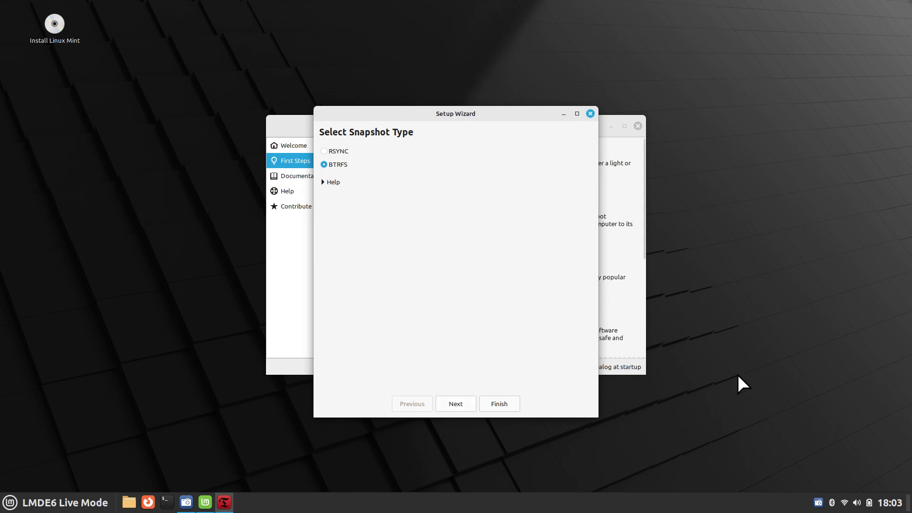
pyautogui.click(592, 114)
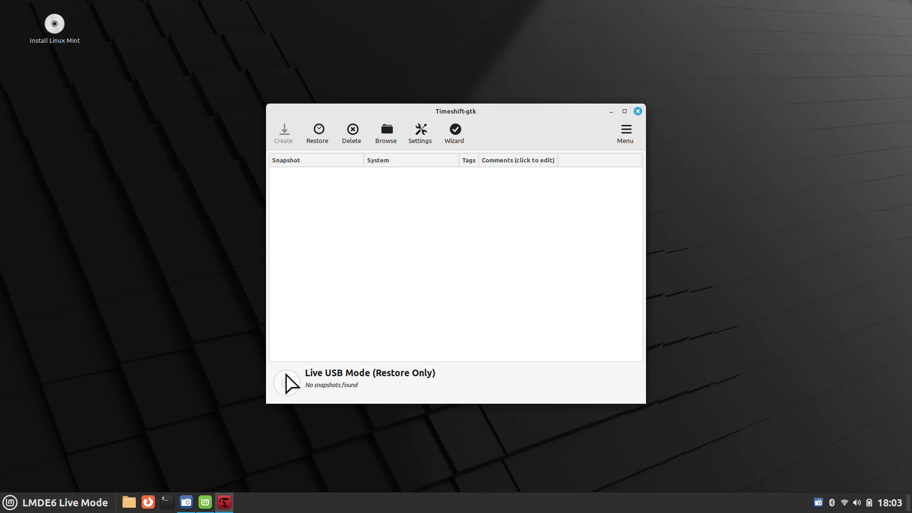
pyautogui.click(638, 112)
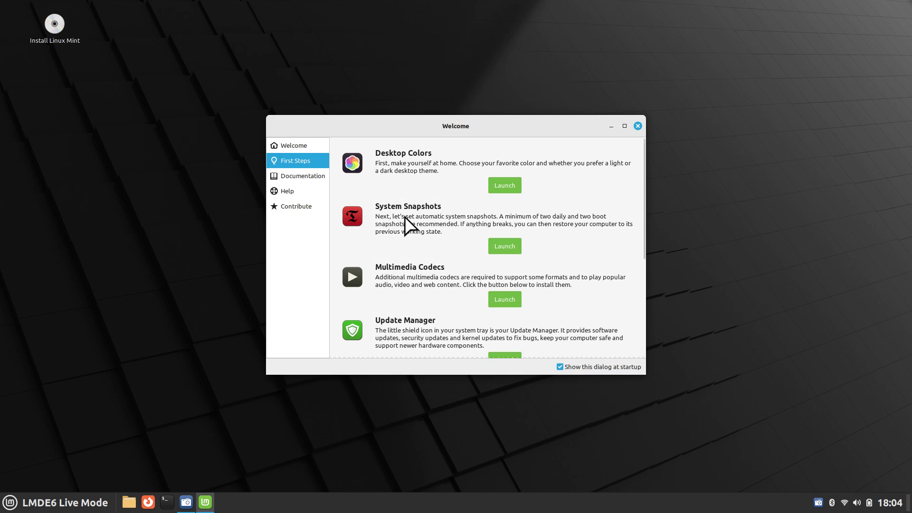
# - Close the Welcome Screen and search the application menu for 'ti' to find Timeshift
pyautogui.click(638, 125)
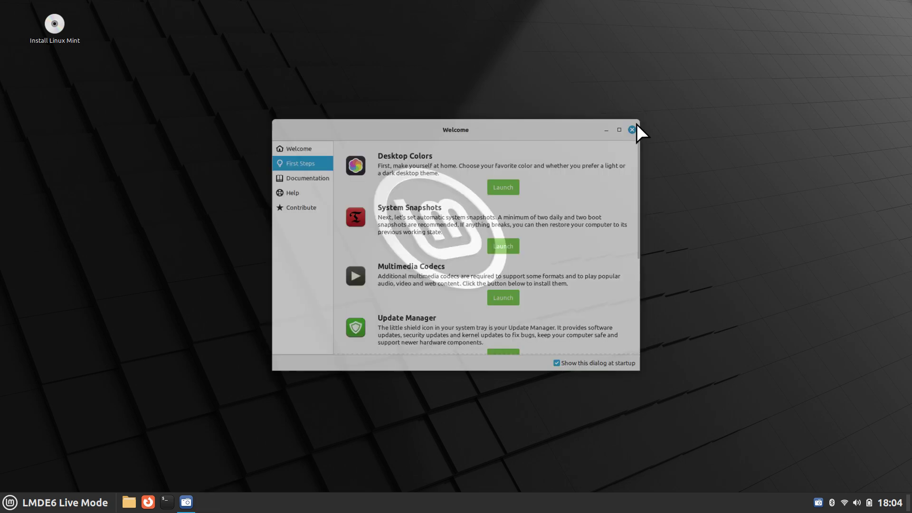
pyautogui.click(10, 503)
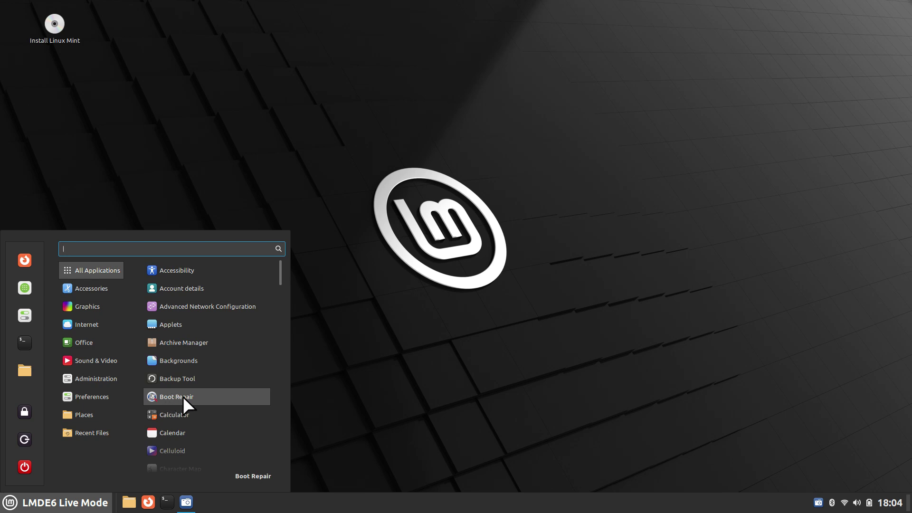
pyautogui.write('ti')
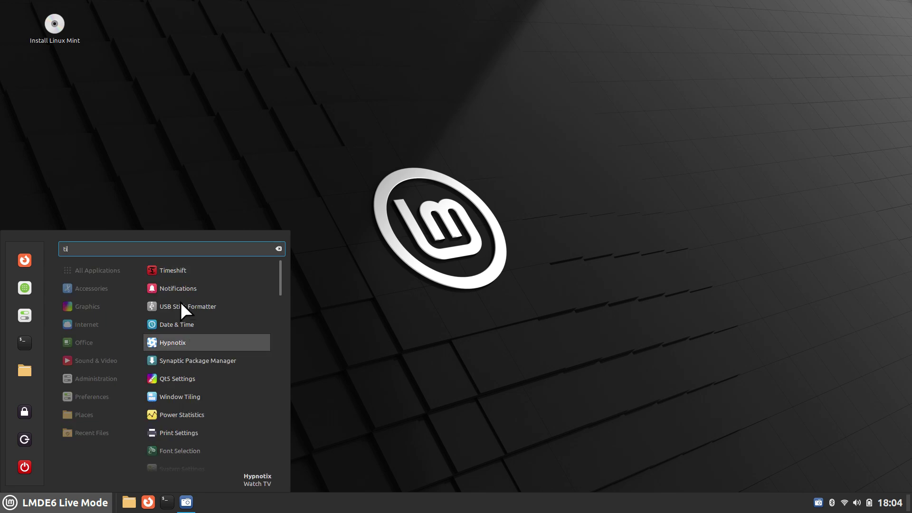
# - Relaunch Timeshift with authentication, finish its setup wizard using BTRFS snapshots, then close Timeshift
pyautogui.click(179, 269)
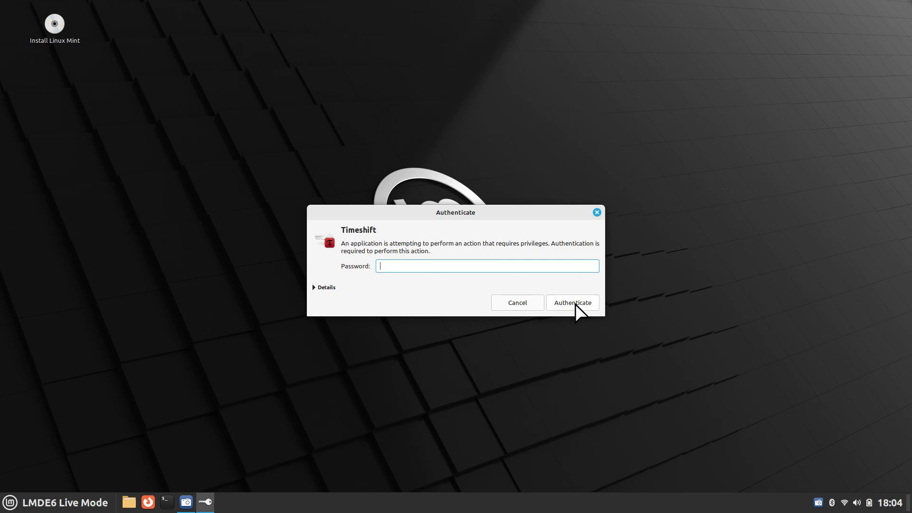
pyautogui.click(575, 304)
pyautogui.click(456, 134)
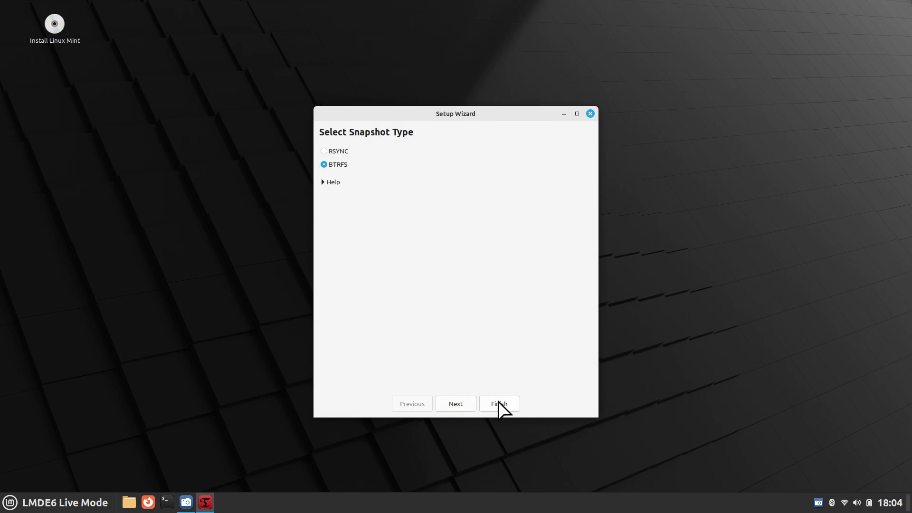
pyautogui.click(500, 405)
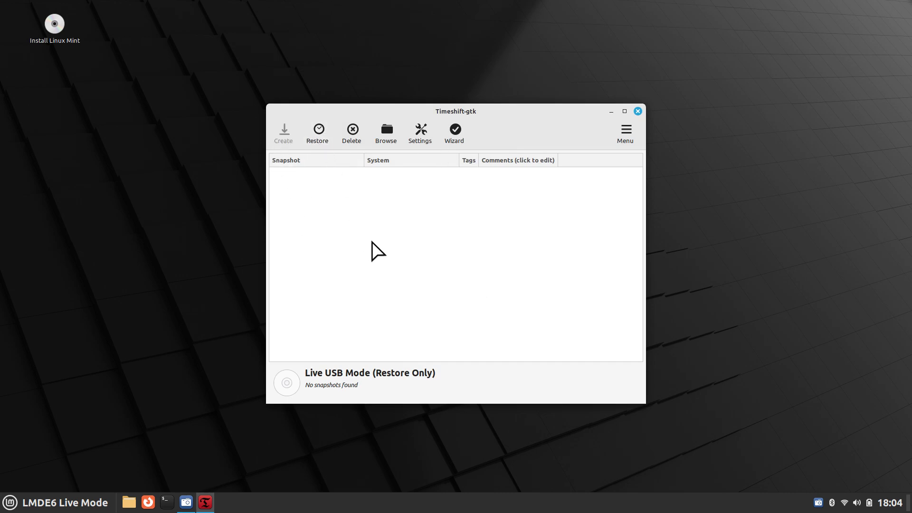
pyautogui.click(635, 113)
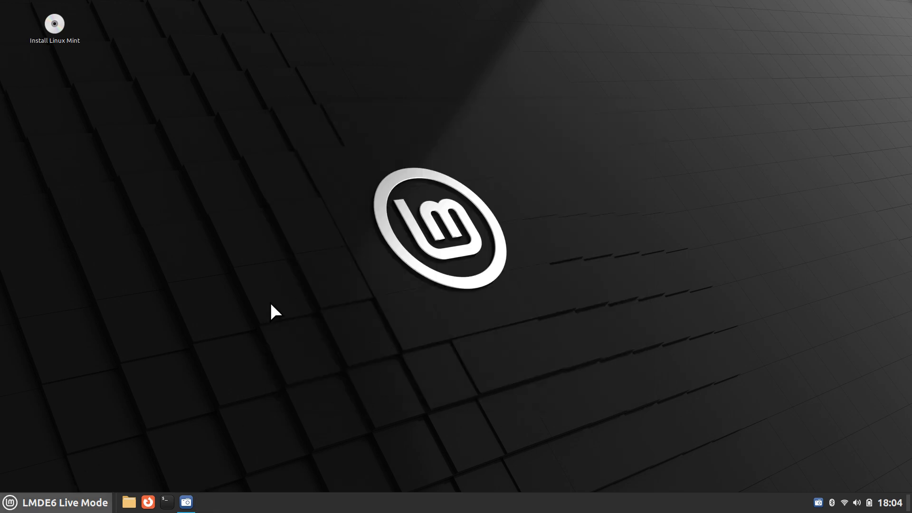